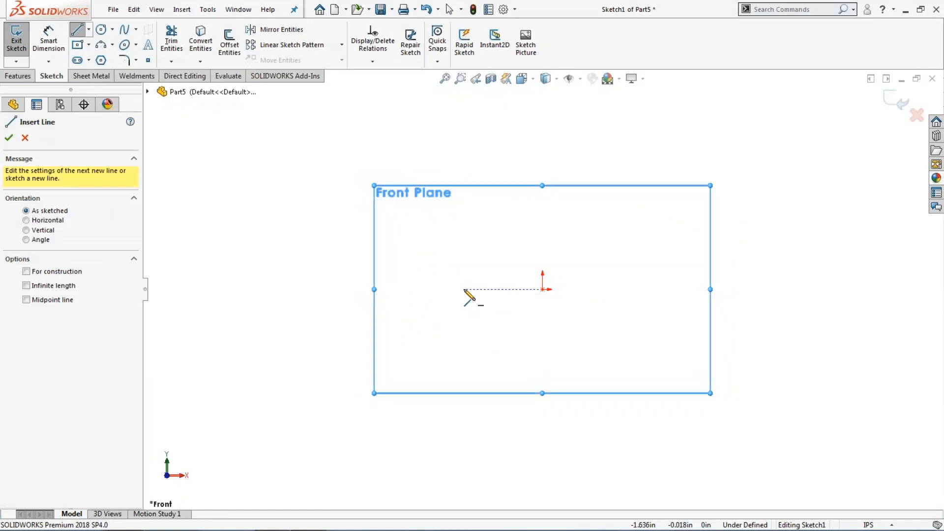
Sketch a vertical line about 3.14 in tall, a horizontal line about 1.72 in from its upper end, and a short downward line about 0.47 in.
left_click(464, 289)
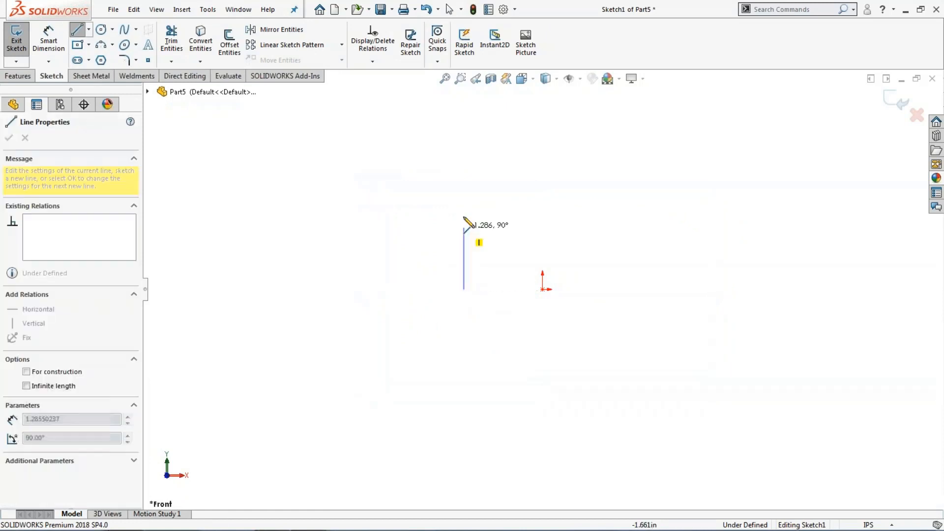
left_click(464, 139)
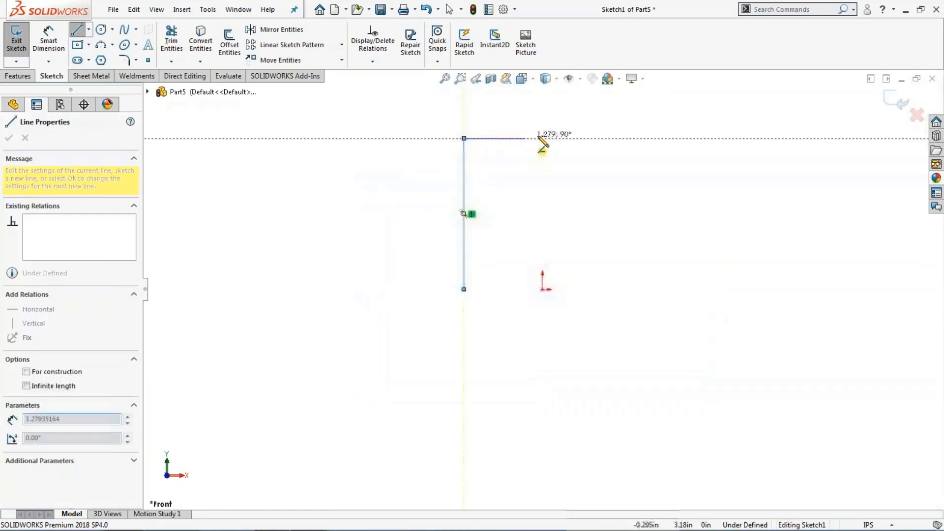
left_click(547, 138)
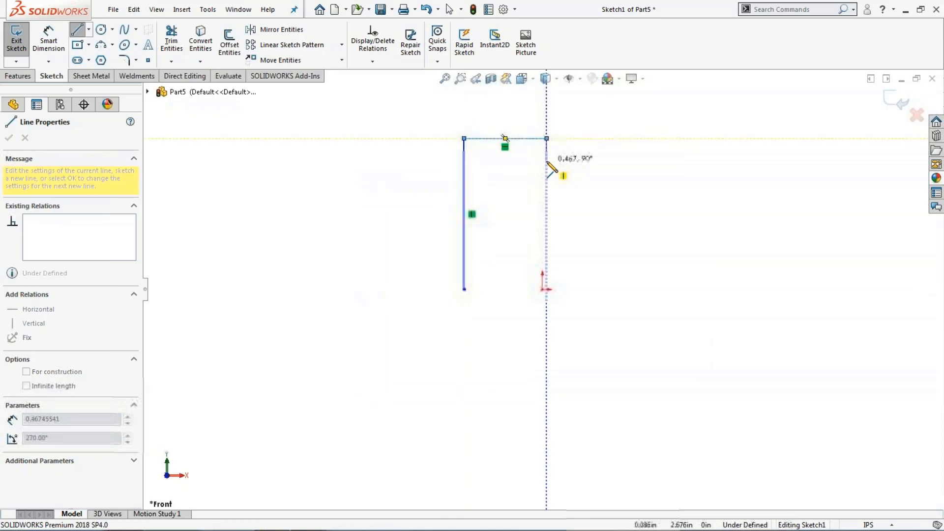
left_click(547, 161)
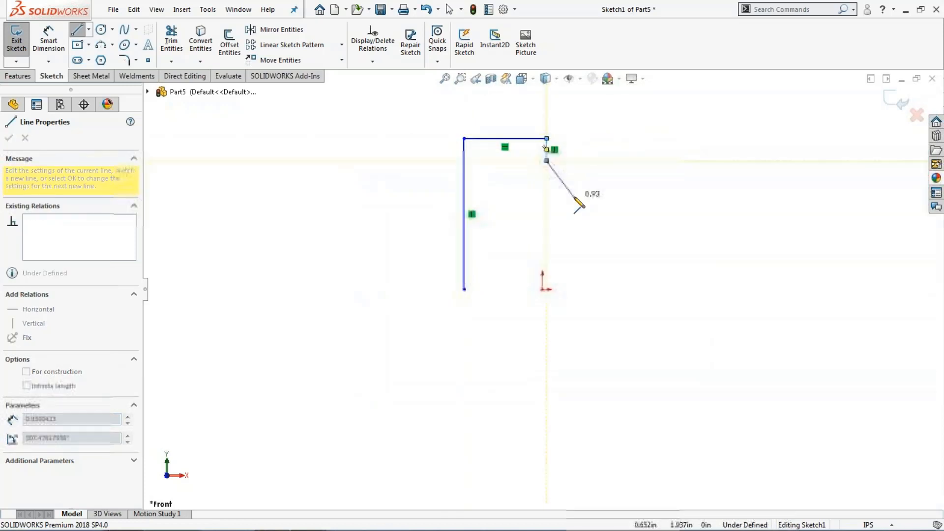
key("Escape")
Add a vertical relation between the short line's lower endpoint and the origin.
left_click(543, 286, "ctrl")
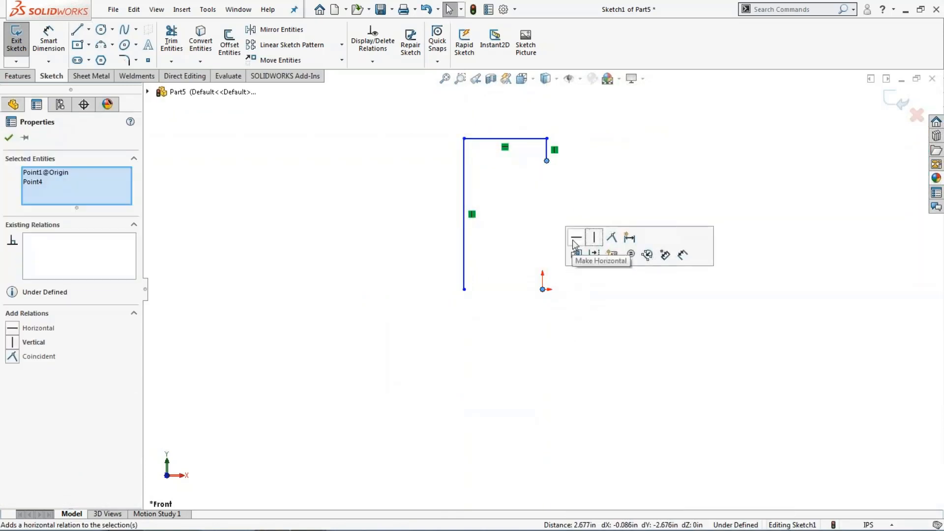
left_click(594, 237)
left_click(546, 225)
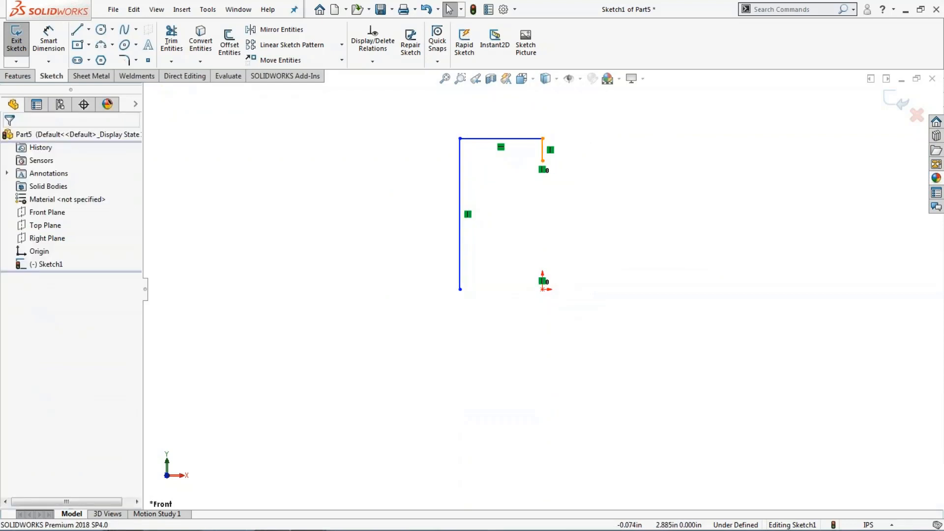
Convert the short vertical line above the origin to construction geometry.
left_click(543, 151)
left_click(562, 152)
left_click(544, 151)
left_click(600, 120)
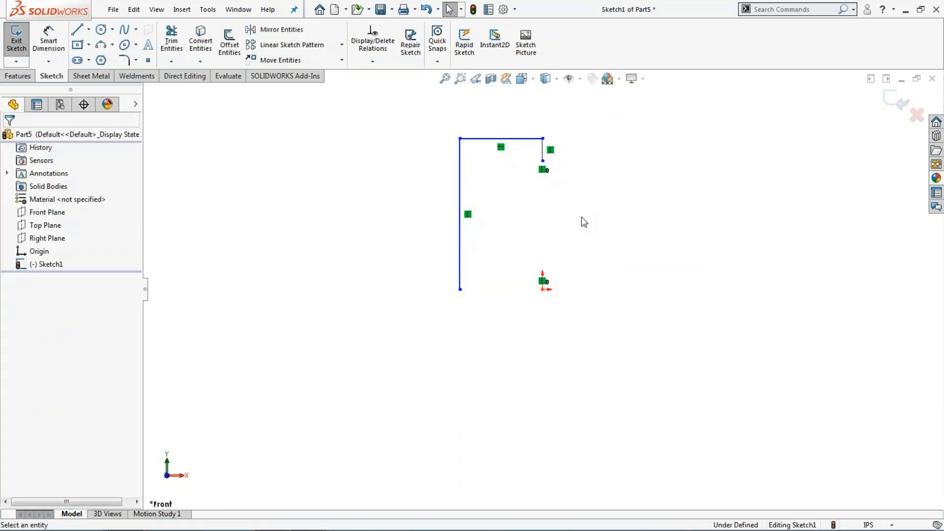
Add a horizontal relation between the long vertical line's lower endpoint and the origin.
left_click(460, 290)
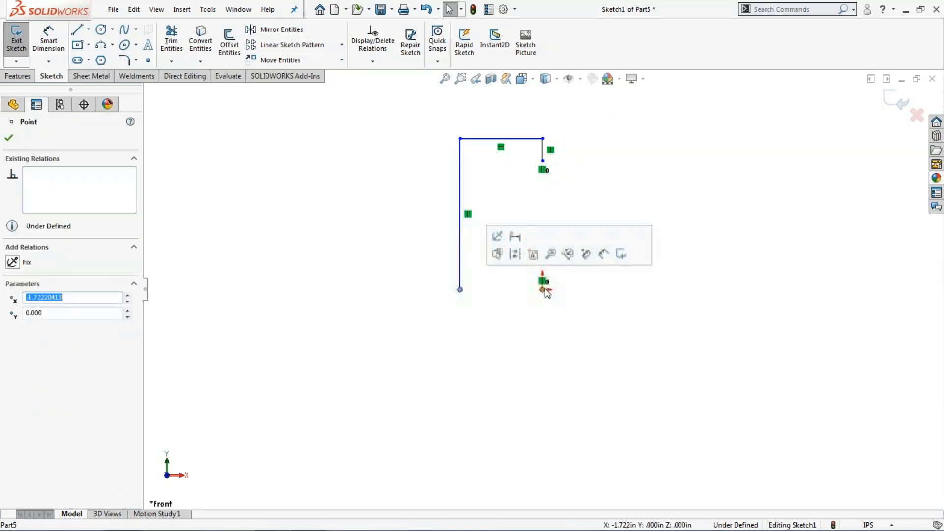
left_click(543, 289, "ctrl")
left_click(583, 241)
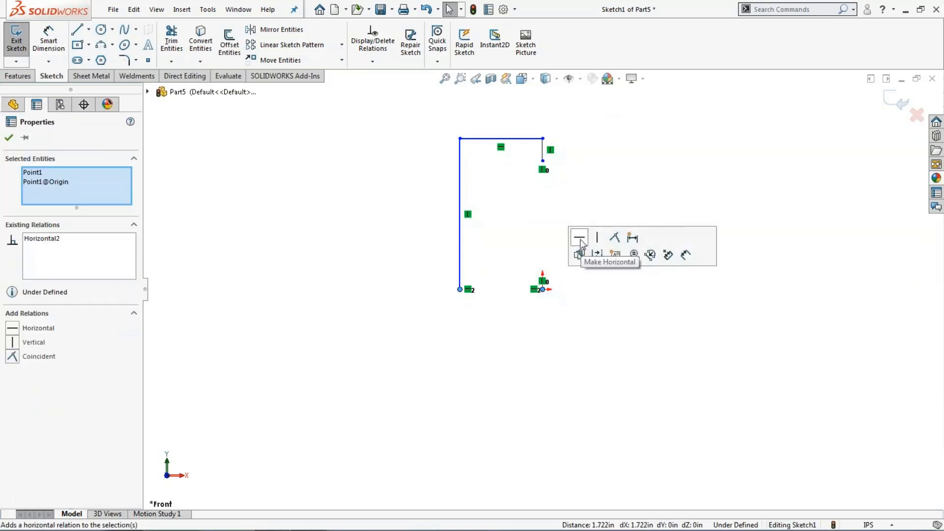
left_click(528, 255)
Dimension the long vertical line's length as 17 in.
key("s")
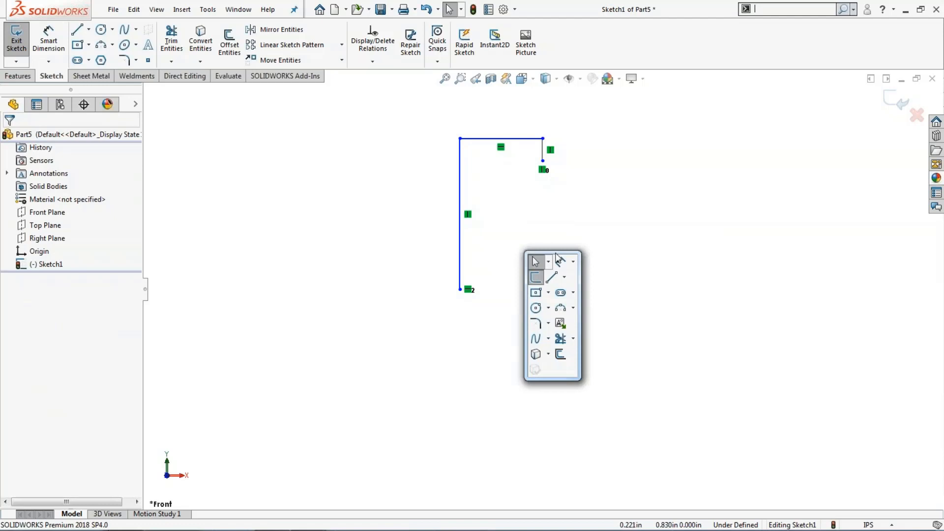
left_click(559, 259)
left_click(460, 239)
left_click(434, 241)
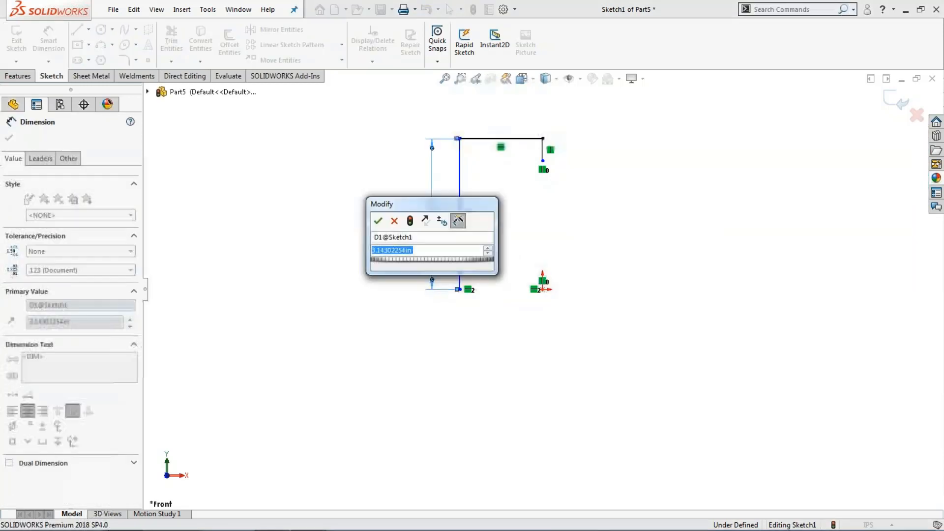
type("17")
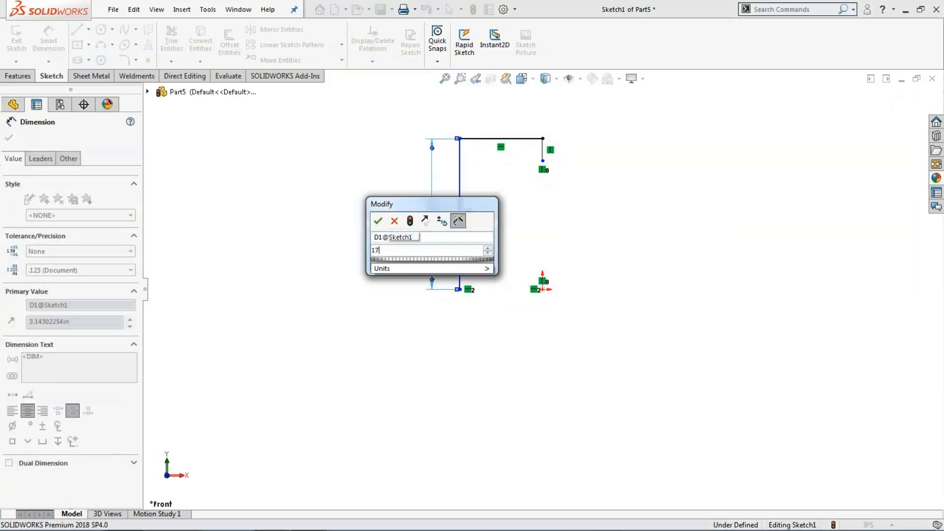
key("Return")
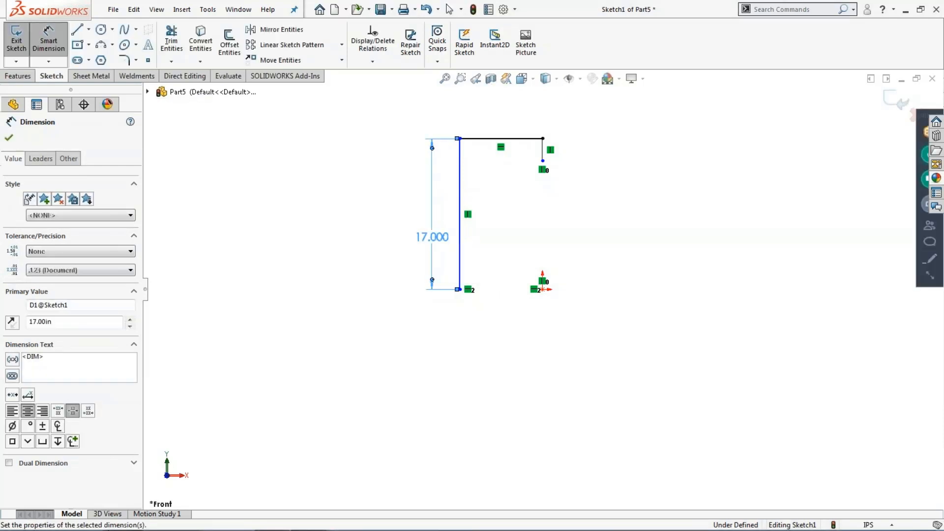
Add a doubled dimension of 7 in from the long vertical line across the short centerline for the full profile width.
left_click(460, 147)
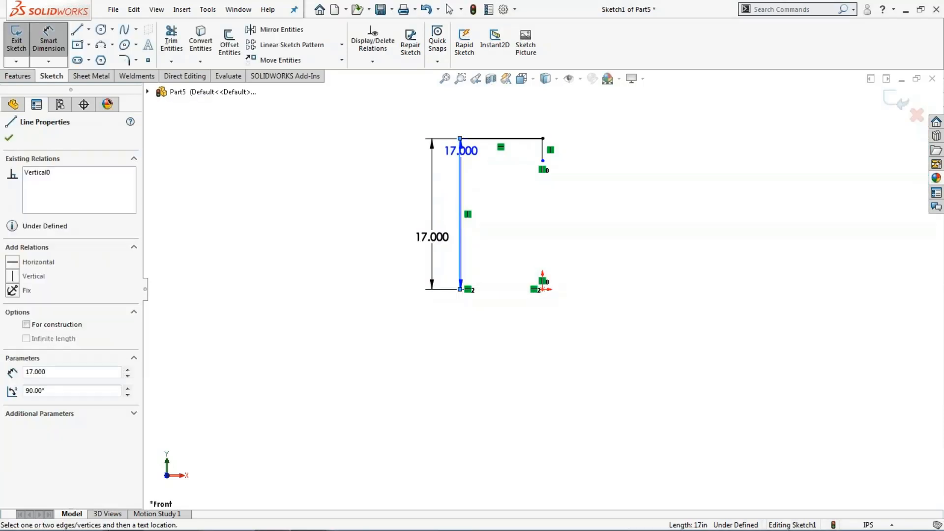
left_click(541, 146)
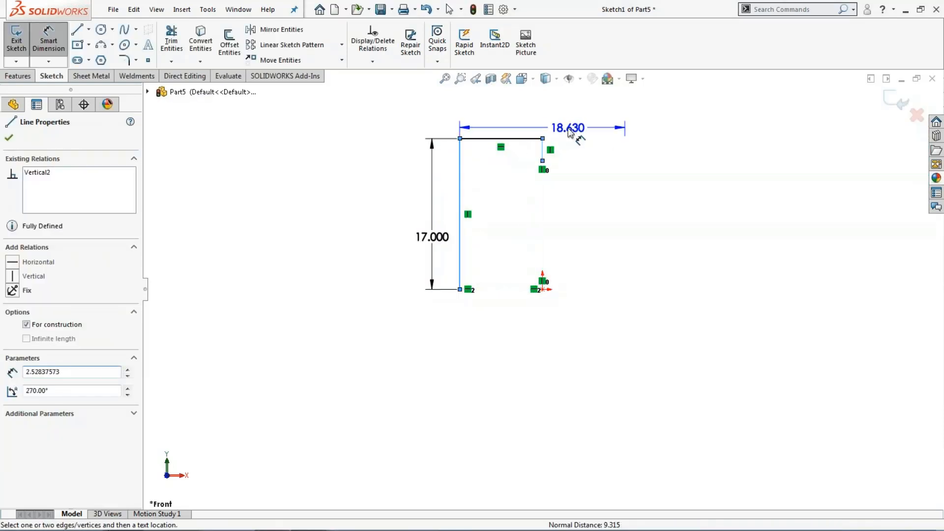
left_click(571, 133)
type("7")
key("Return")
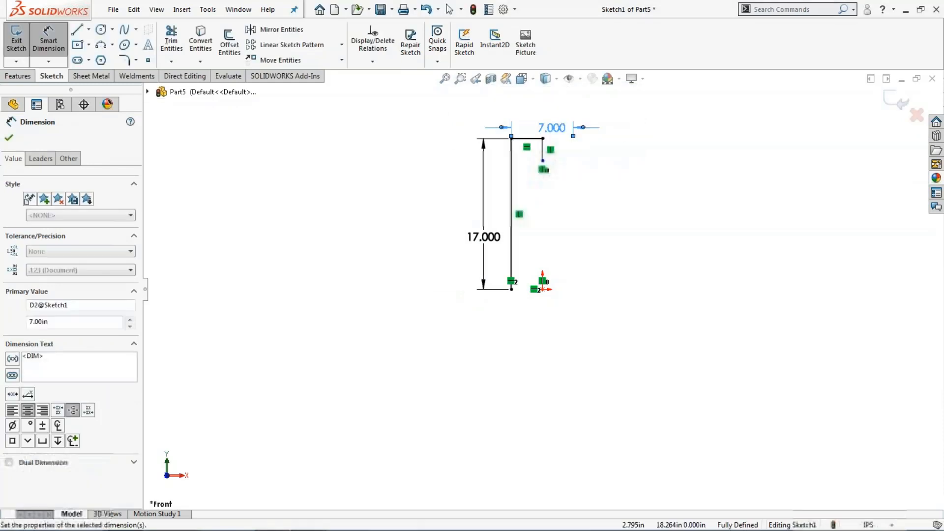
scroll(591, 153, "down", 3)
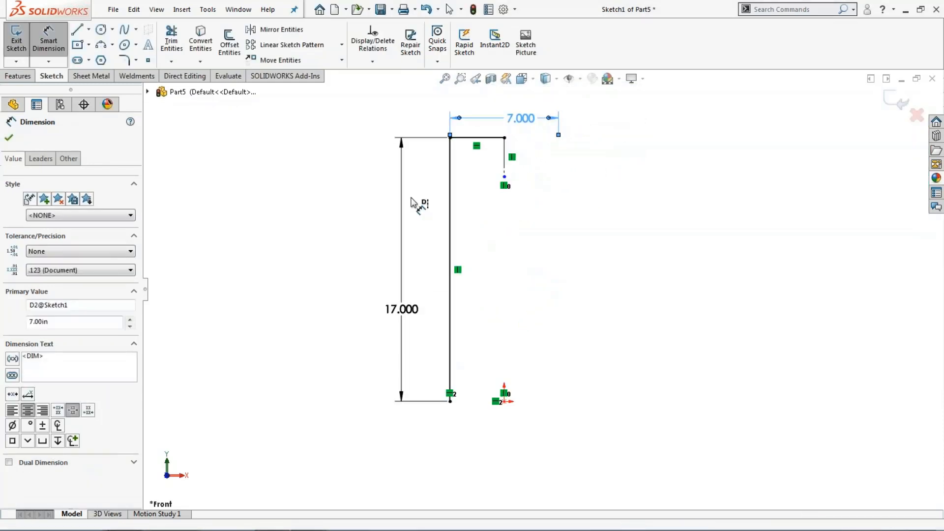
left_click(10, 138)
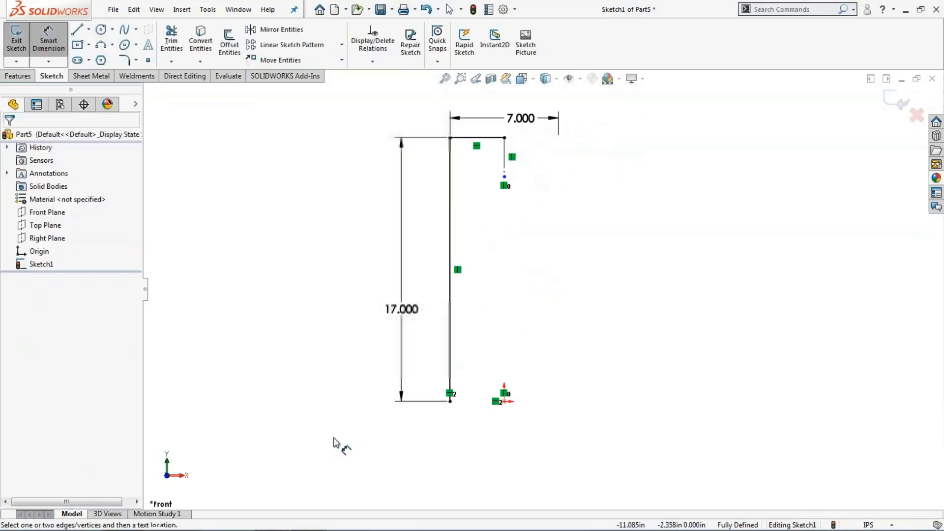
Mirror the half profile about the short construction centerline to complete the inverted U shape.
key("Escape")
mouse_move(348, 454)
left_mouse_down()
mouse_move(525, 158)
mouse_move(601, 94)
left_mouse_up()
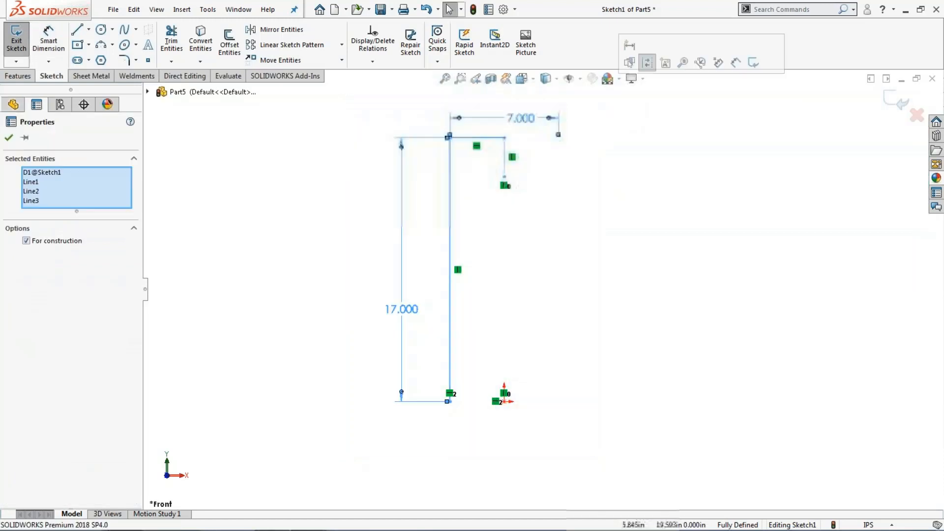
left_click(268, 30)
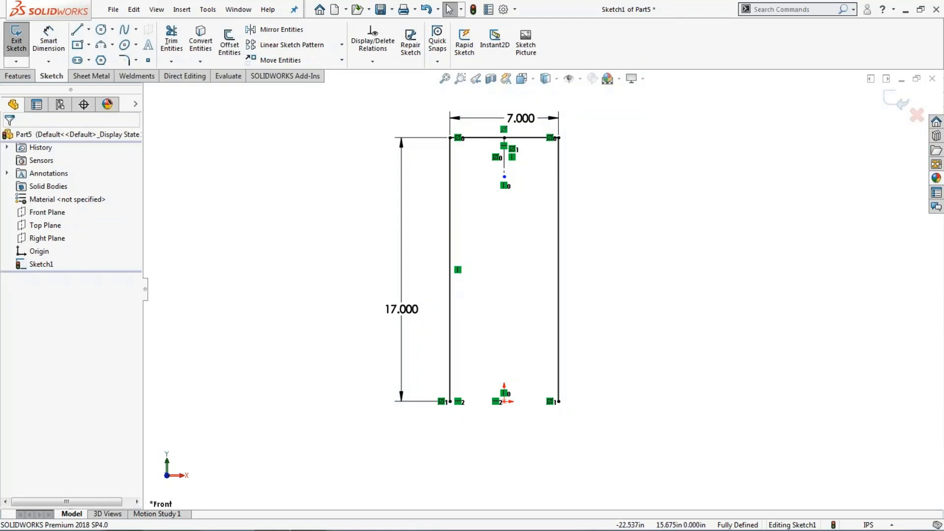
Set up a sheet metal Base Flange from the U-shaped sketch with a 15 in depth and Mid Plane end condition.
left_click(73, 78)
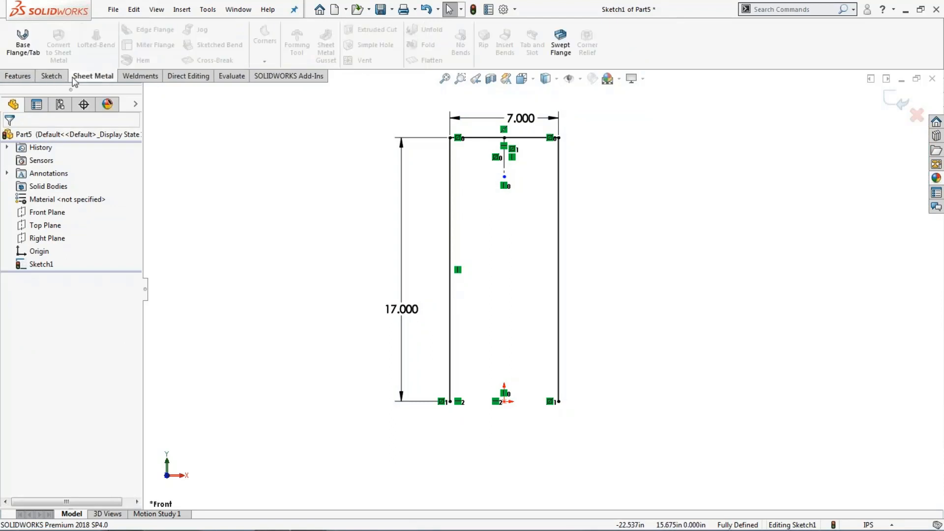
left_click(21, 48)
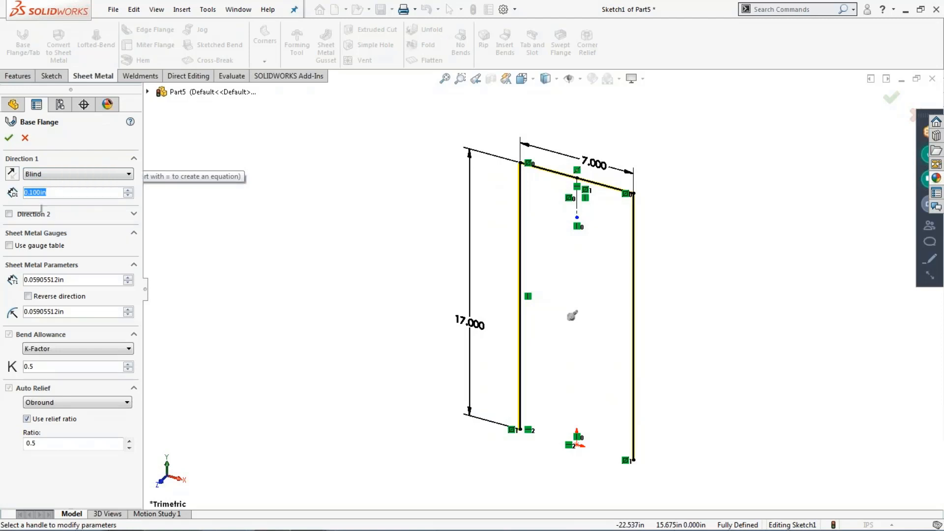
type("15i")
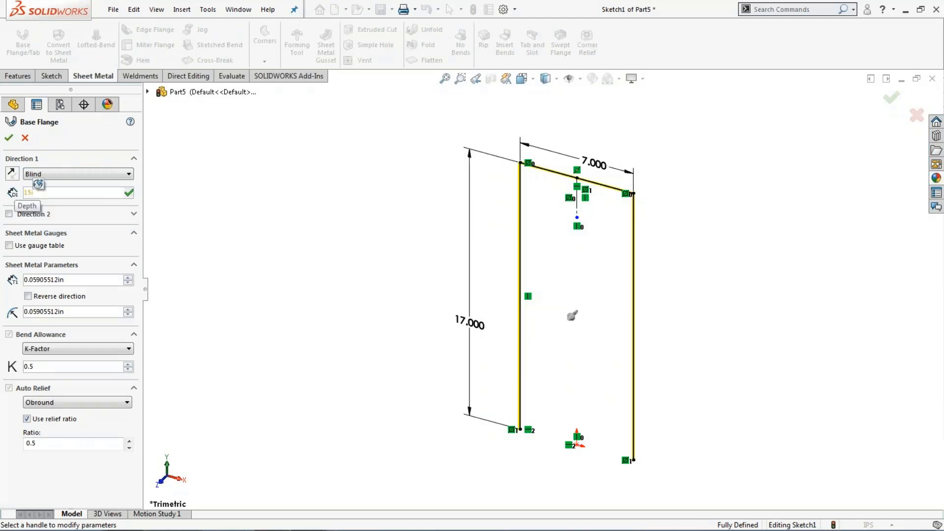
key("Return")
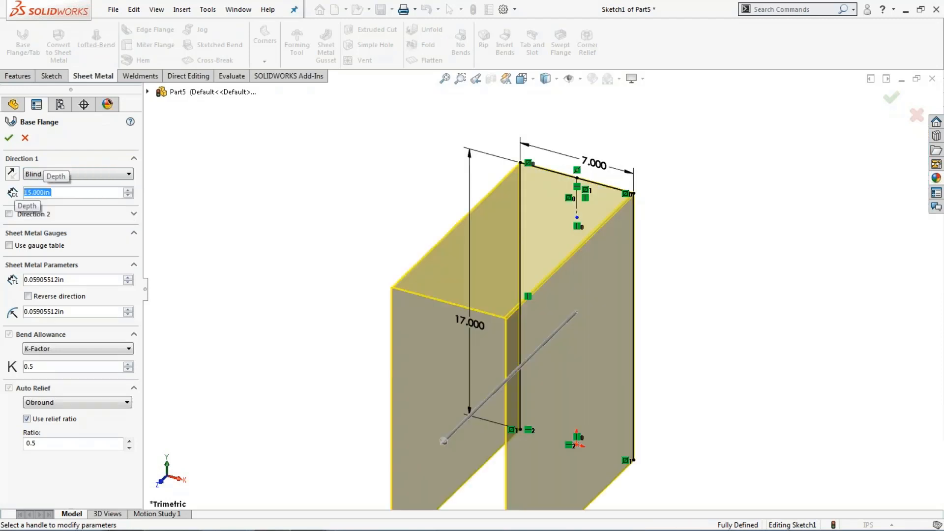
left_click(38, 174)
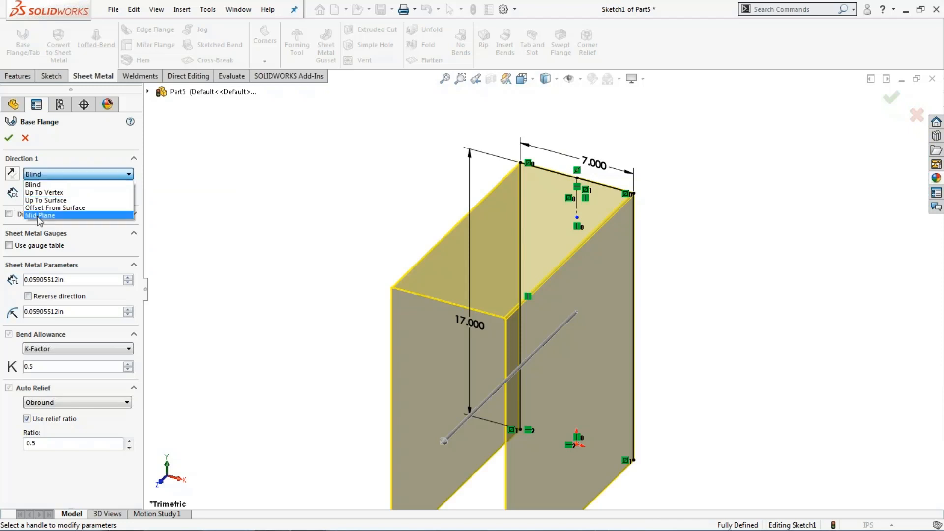
left_click(39, 216)
scroll(625, 315, "up", 1)
middle_click_drag(625, 315, 617, 291)
scroll(618, 288, "down", 2)
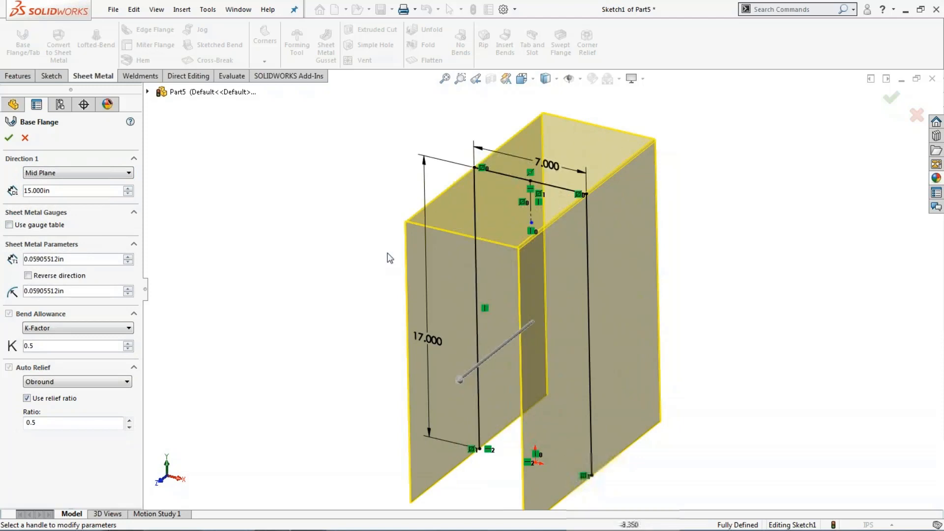
Enable a gauge table for the flange, load the Sheet Metal Gauge Tables folder, and choose the SAMPLE TABLE - STEEL - ENGLISH table.
left_click(8, 225)
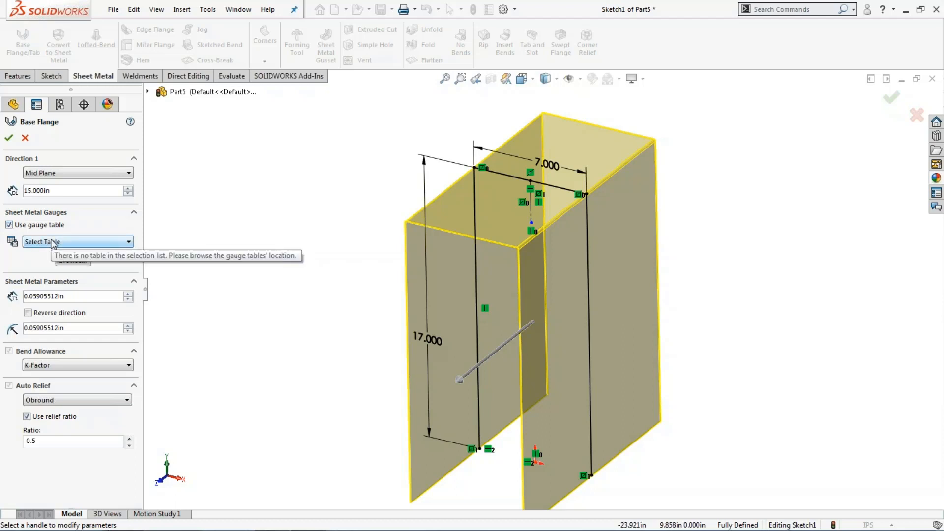
left_click(73, 260)
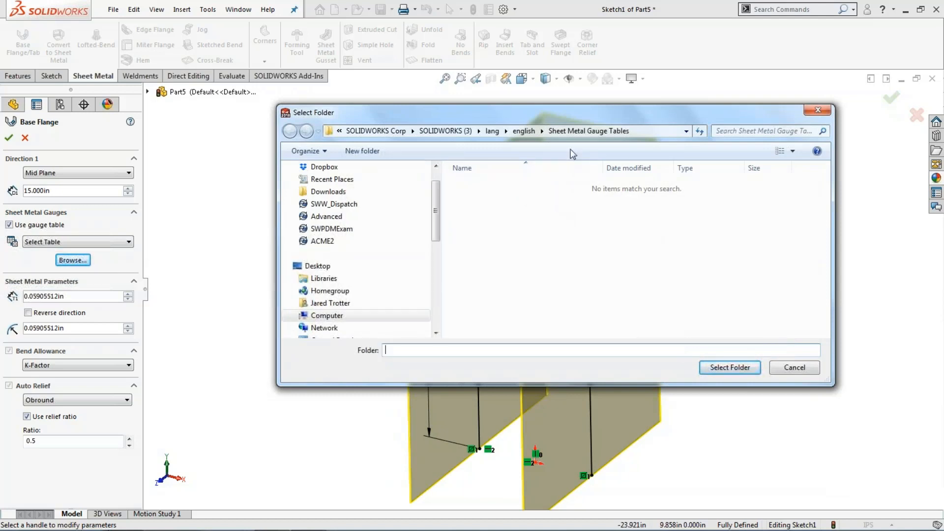
left_click(572, 132)
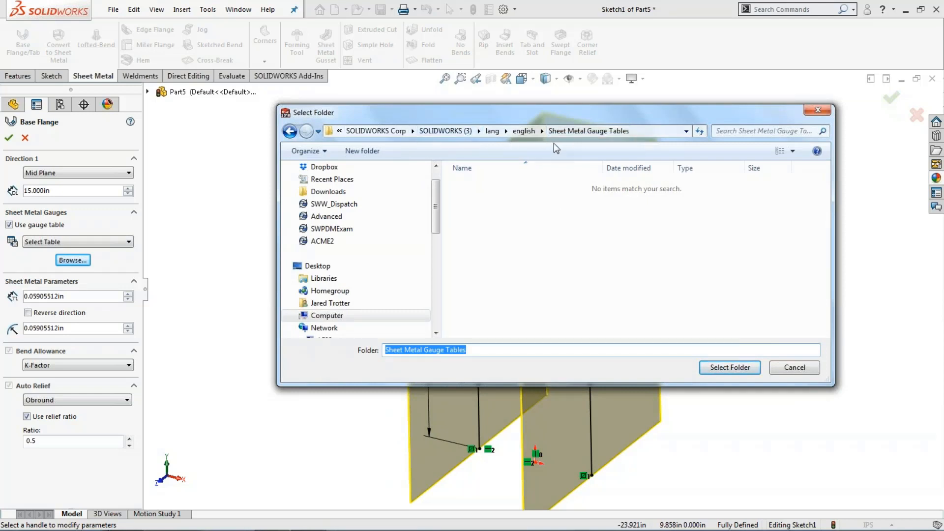
left_click(704, 370)
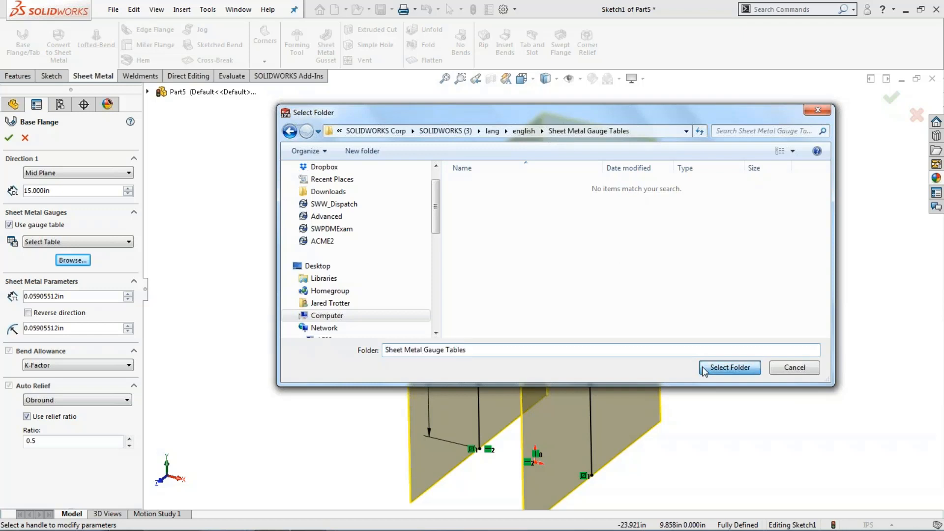
left_click(105, 242)
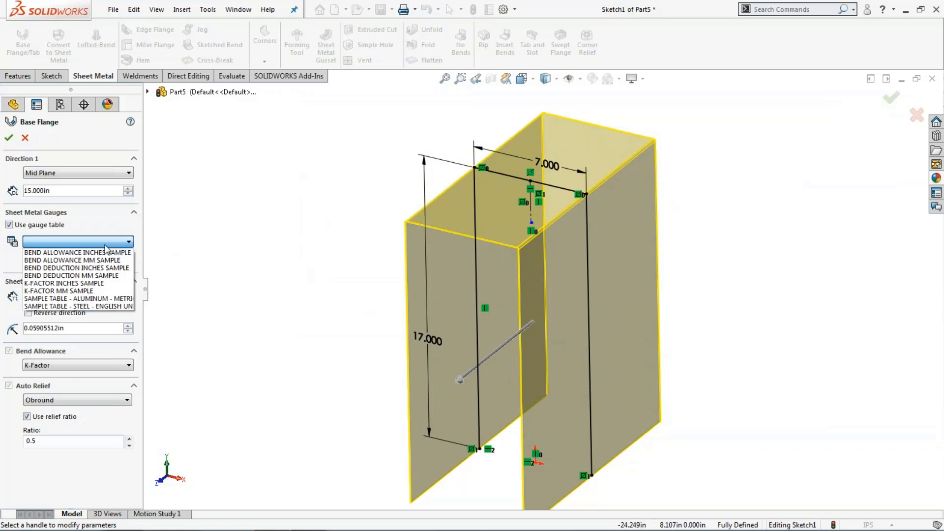
left_click(101, 306)
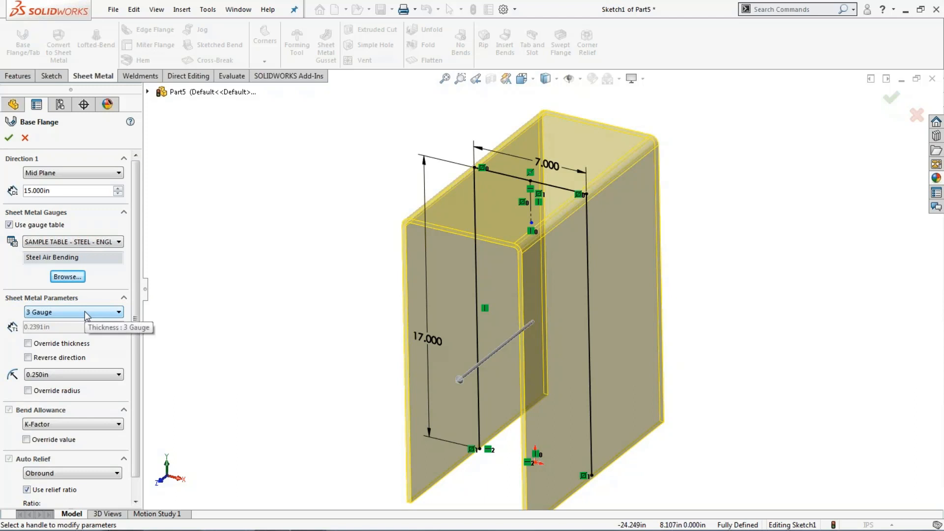
Set the base flange's sheet metal thickness to 10 Gauge and its bend radius to 0.200 in.
left_click(86, 313)
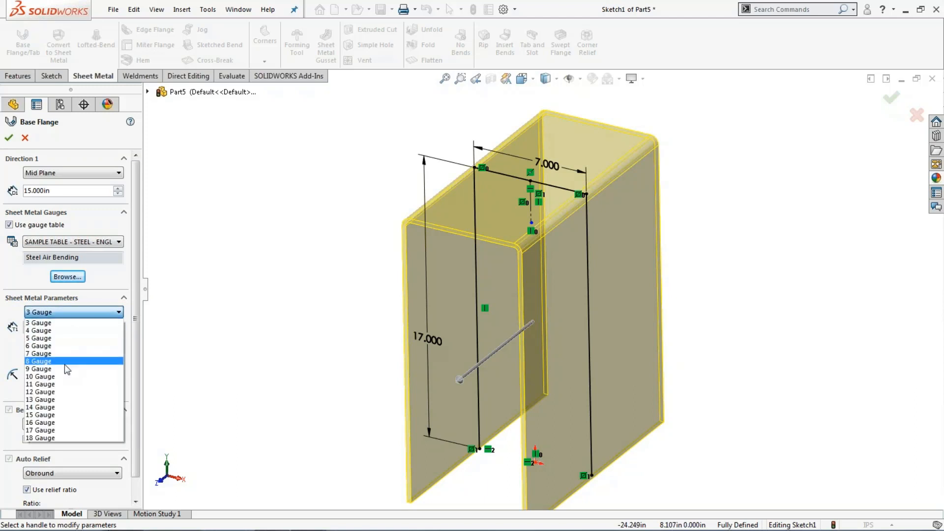
left_click(63, 378)
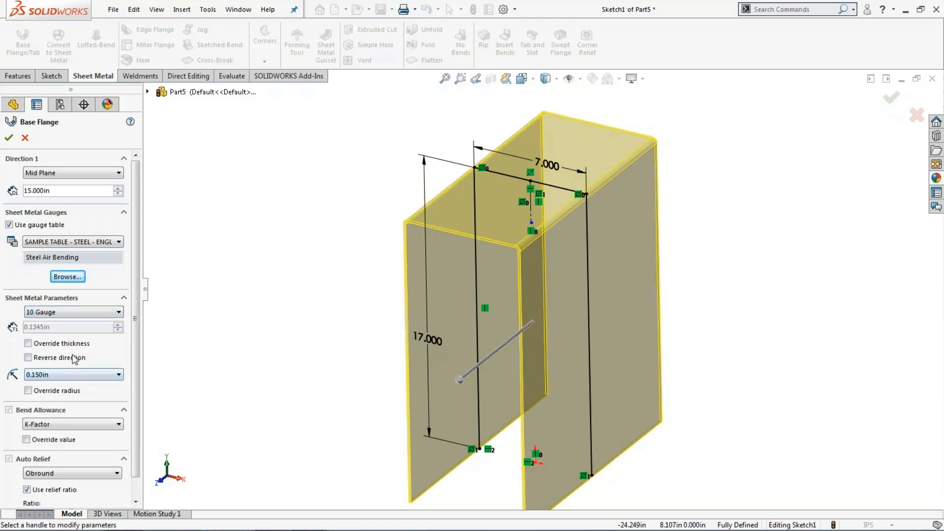
left_click(61, 375)
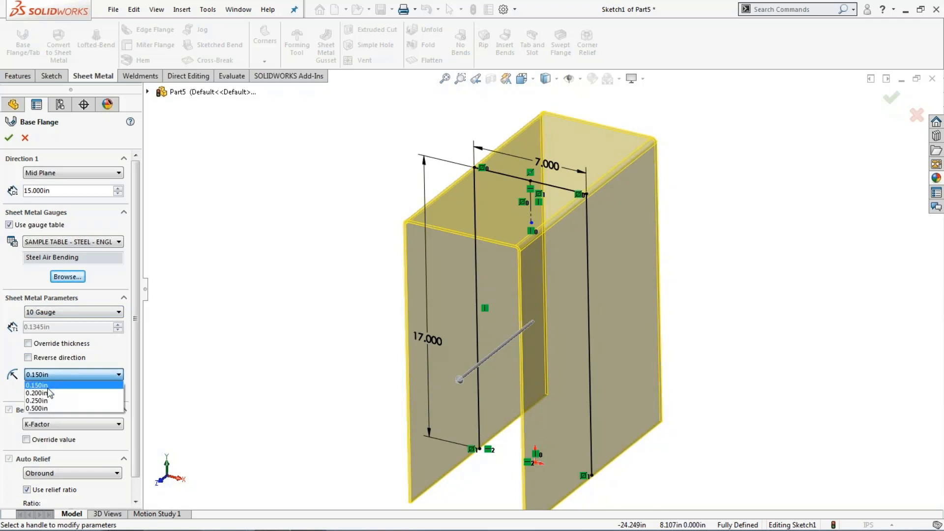
left_click(43, 394)
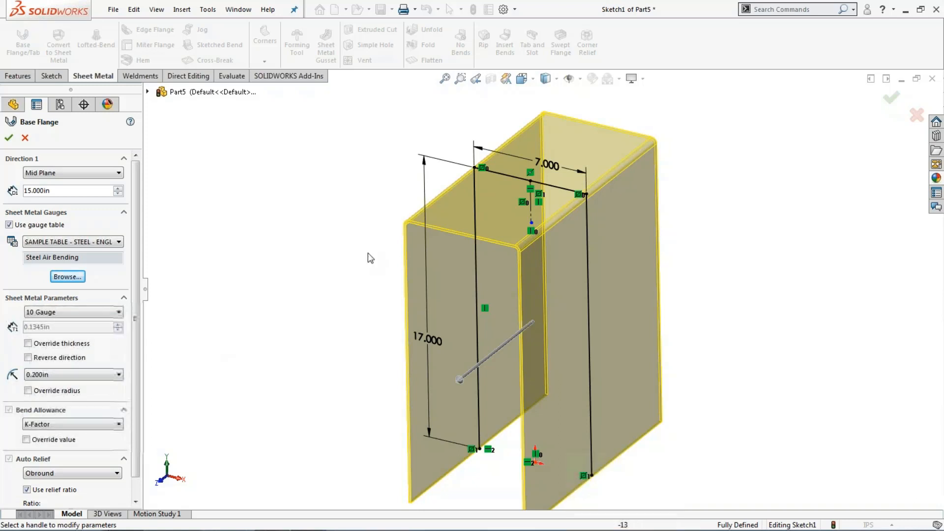
Try reversing the material thickness direction while viewing the profile's upper corner from the front, and restore the original direction.
left_click(533, 83)
left_click(585, 145)
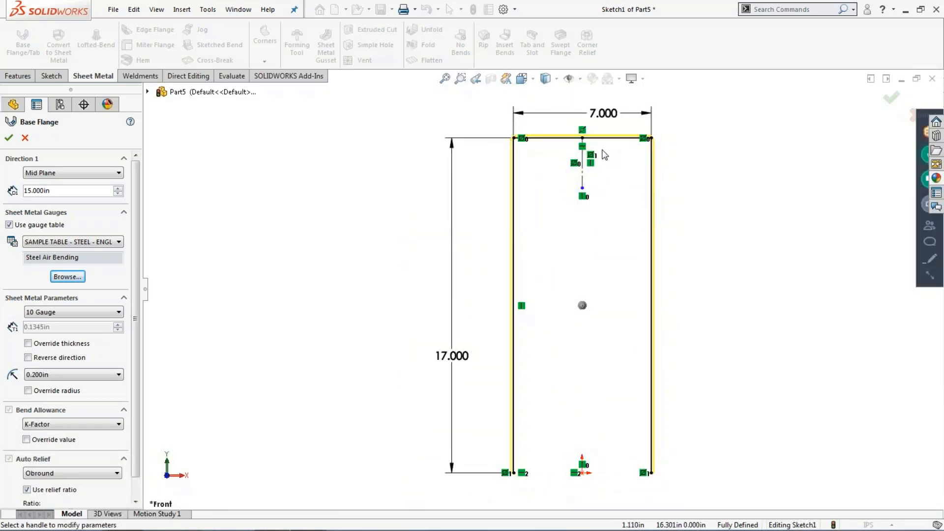
scroll(601, 147, "down", 8)
scroll(388, 197, "down", 3)
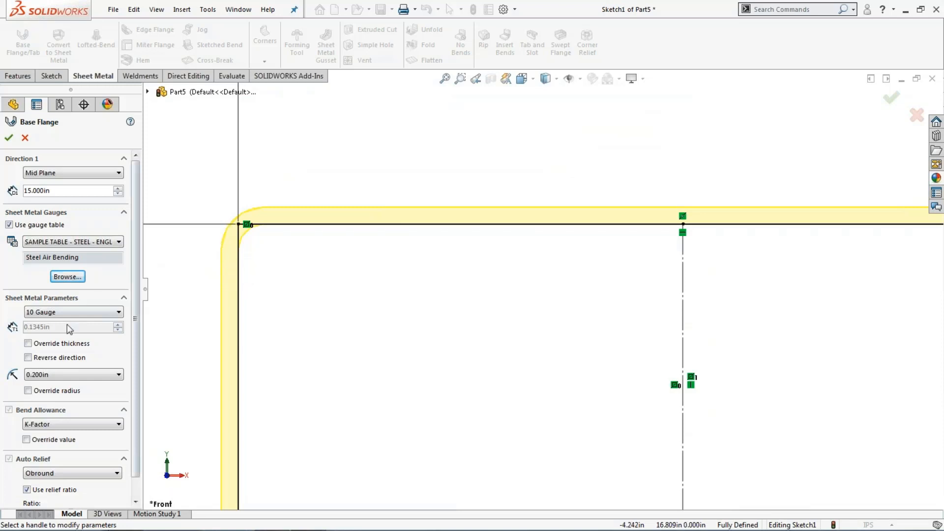
left_click(28, 358)
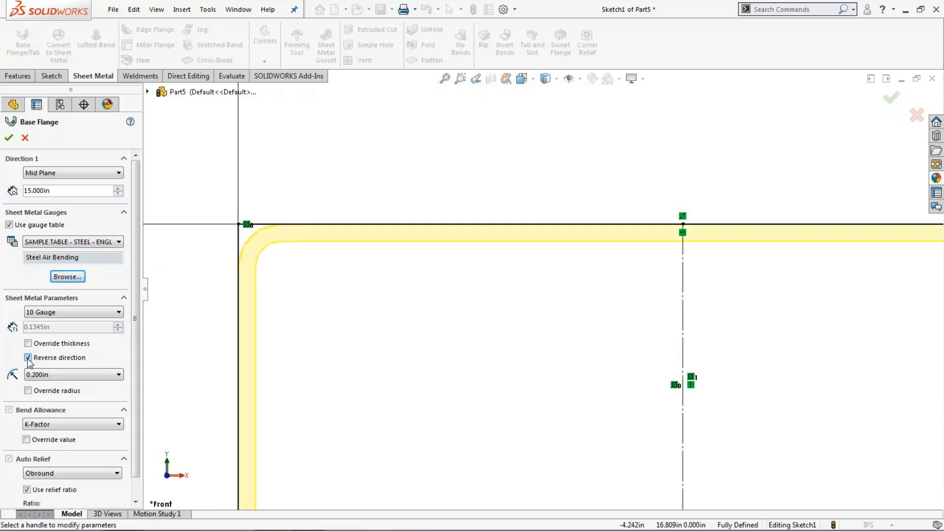
left_click(29, 358)
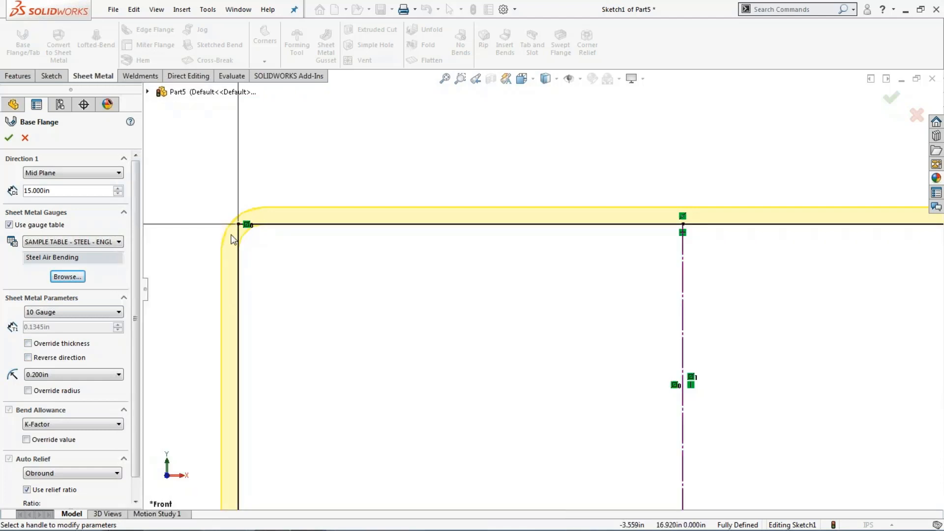
Create the base flange with the material thickness on the outside of the sketched profile.
scroll(392, 264, "up", 5)
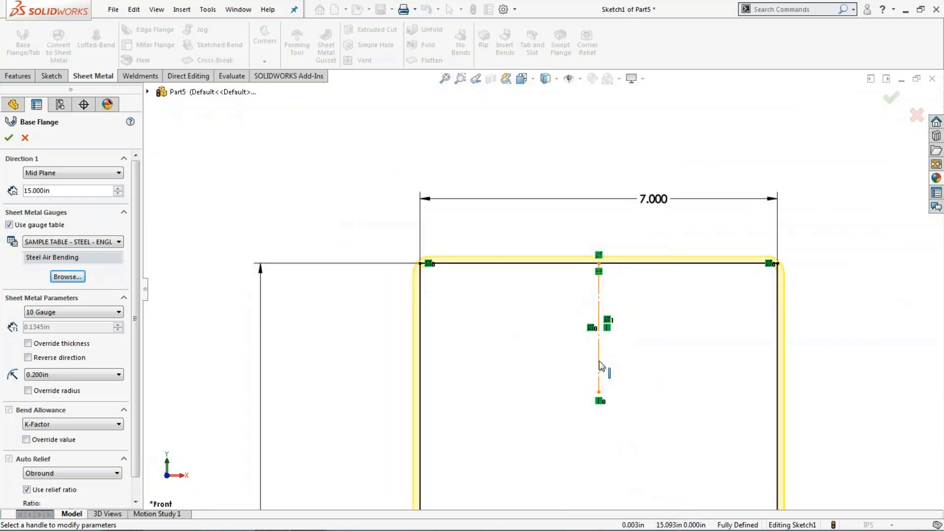
key("f")
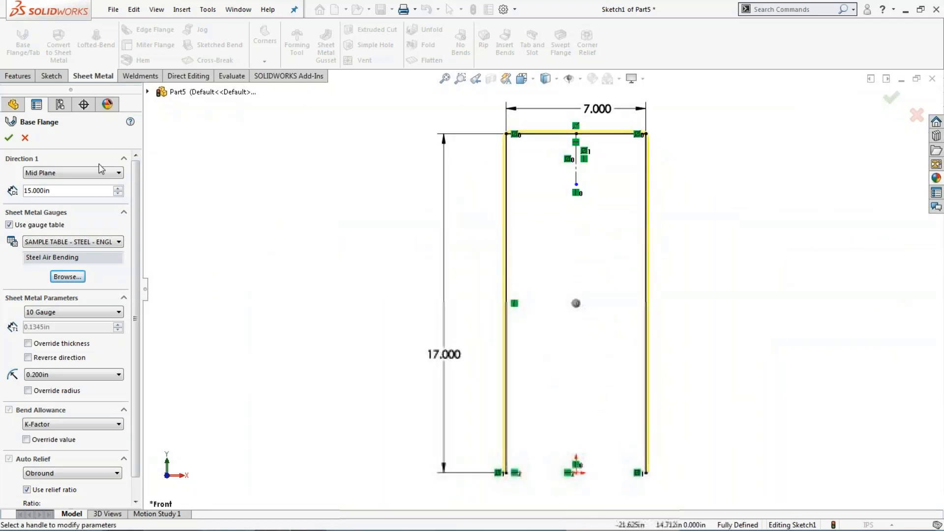
left_click(8, 138)
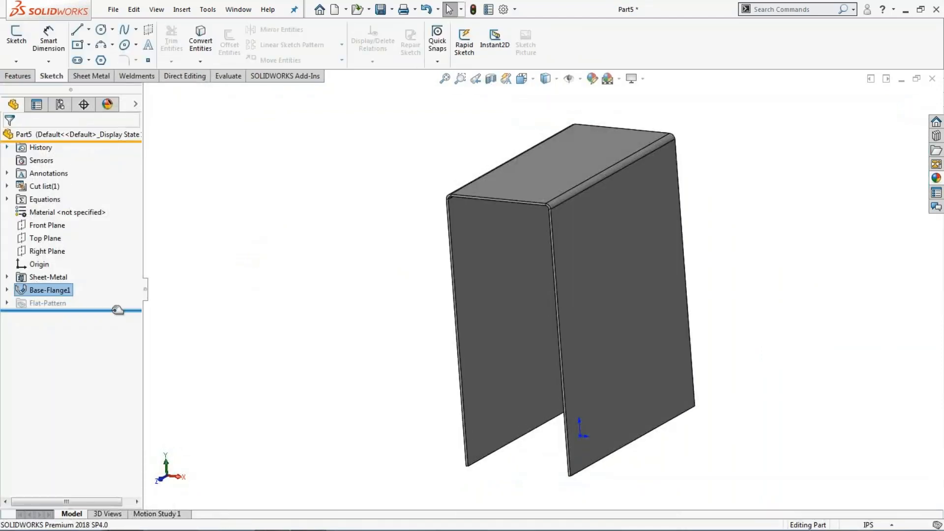
Examine which bends of the model belong to the base flange by highlighting BaseBend1 and BaseBend2.
left_click(7, 290)
left_click(49, 318)
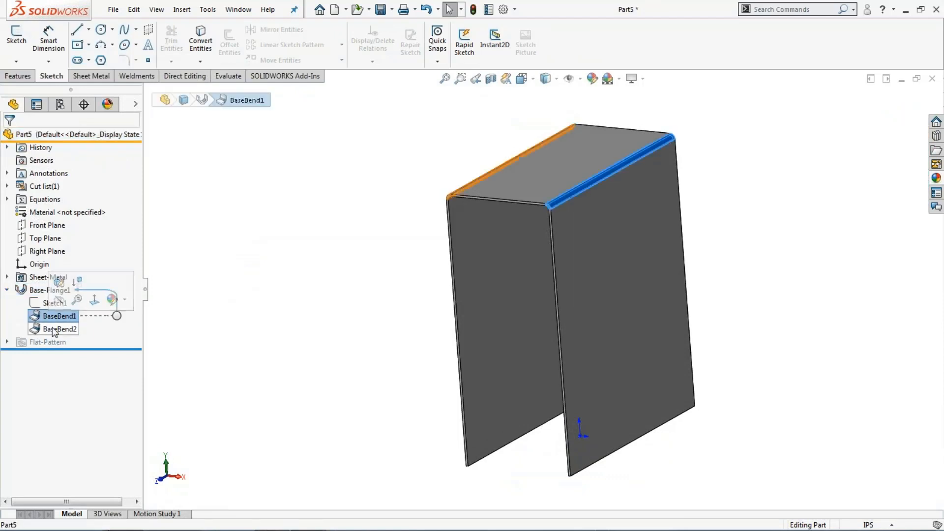
left_click(52, 329)
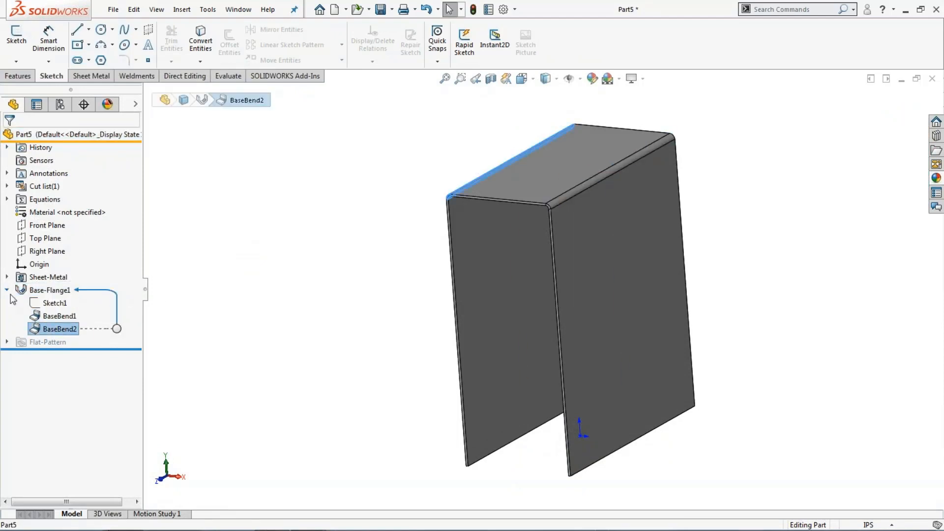
left_click(7, 289)
left_click(295, 274)
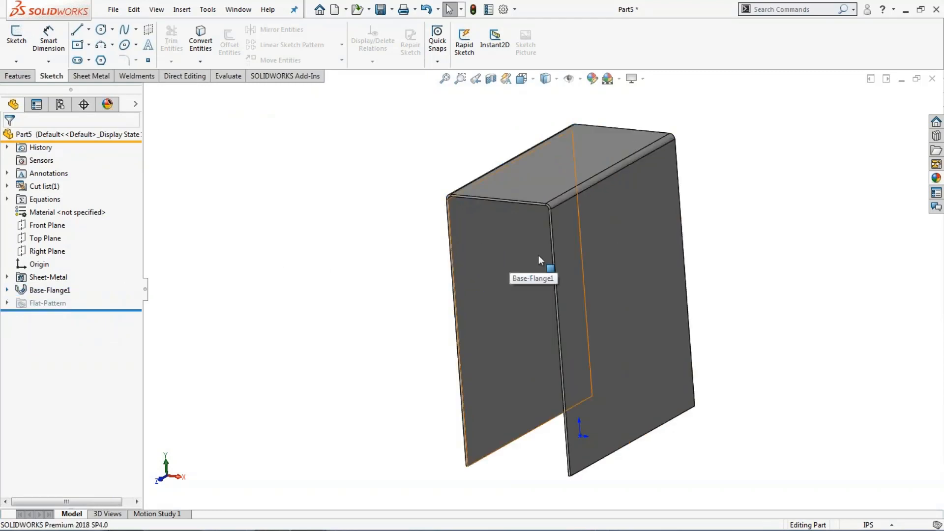
Set up an inward Edge Flange about 1.8 in long on one leg's front vertical edge and add the front edge of the top face.
scroll(550, 243, "down", 2)
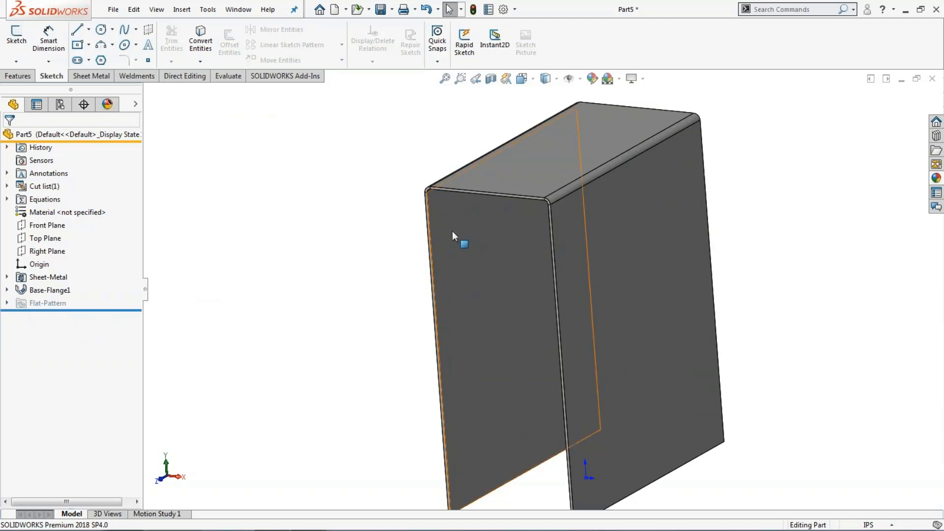
left_click(107, 79)
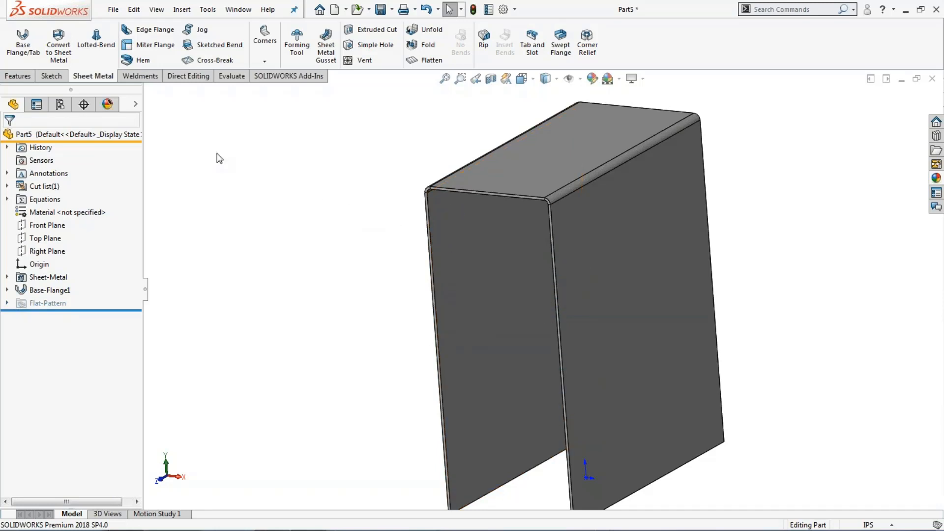
left_click(149, 30)
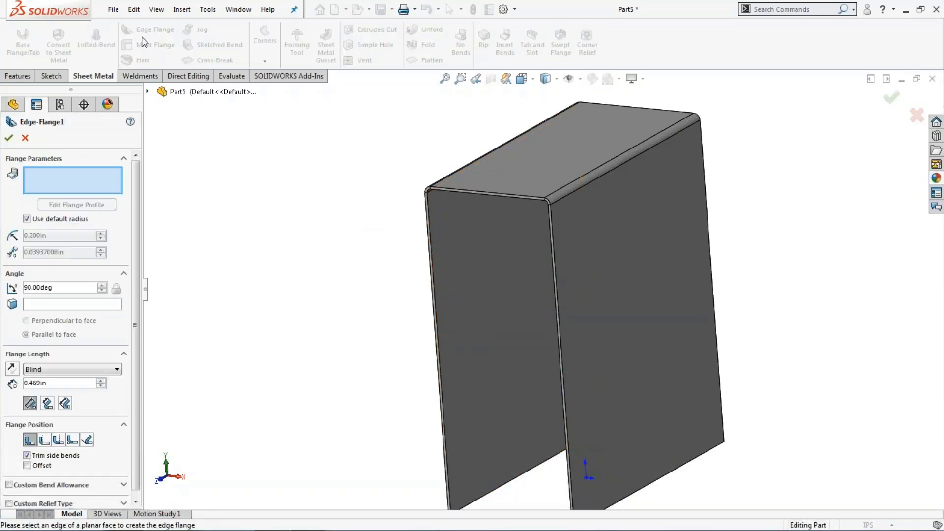
left_click(433, 247)
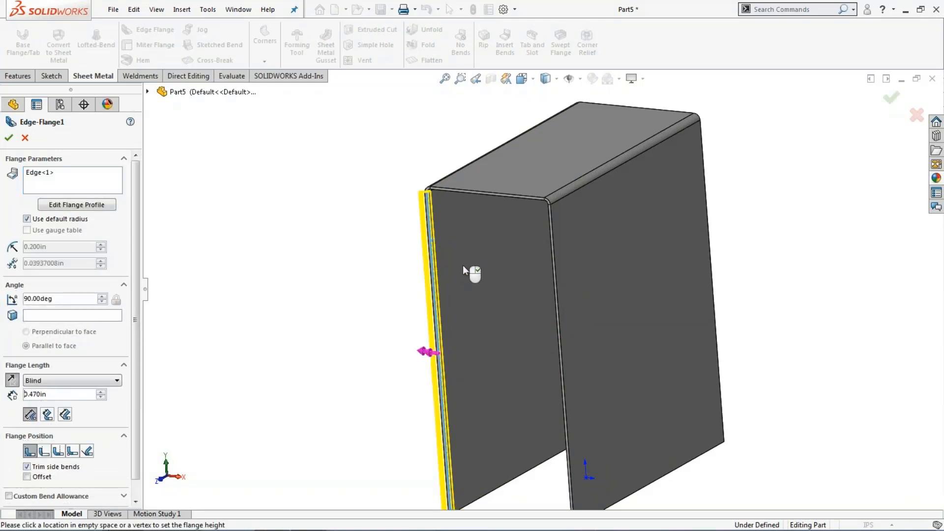
left_click(477, 304)
middle_click_drag(477, 302, 482, 282)
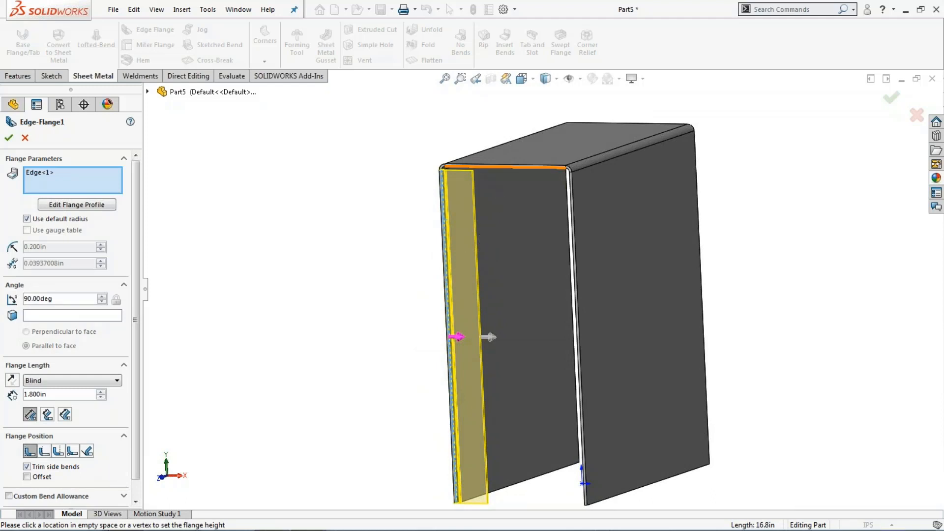
left_click(498, 168)
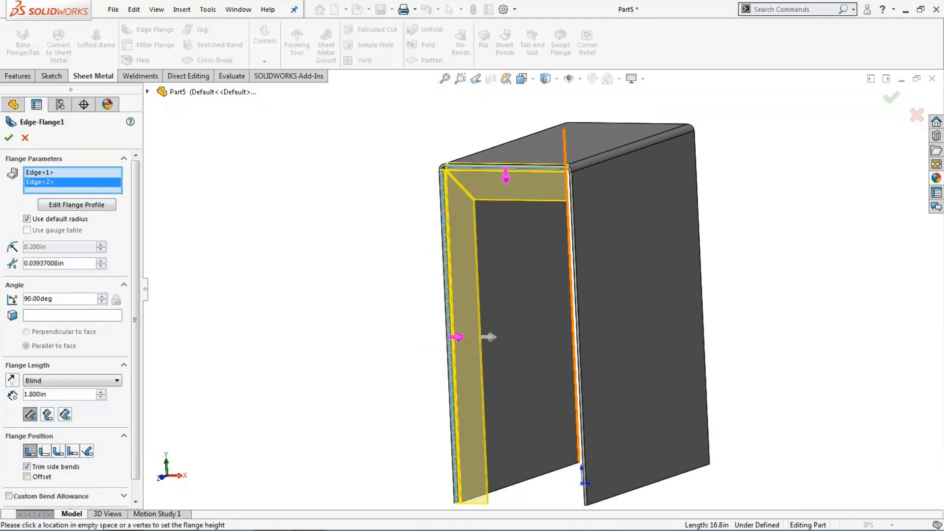
left_click(568, 222)
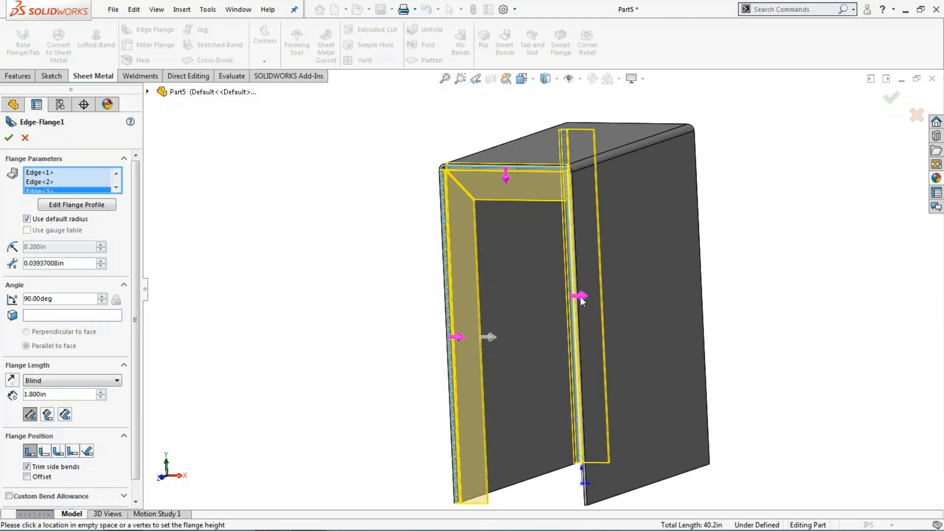
middle_click_drag(571, 308, 556, 306)
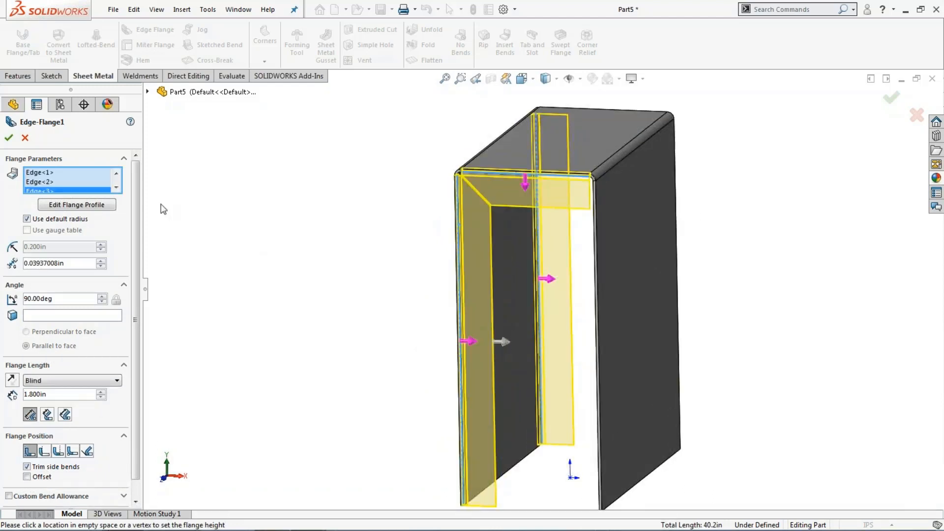
key("Delete")
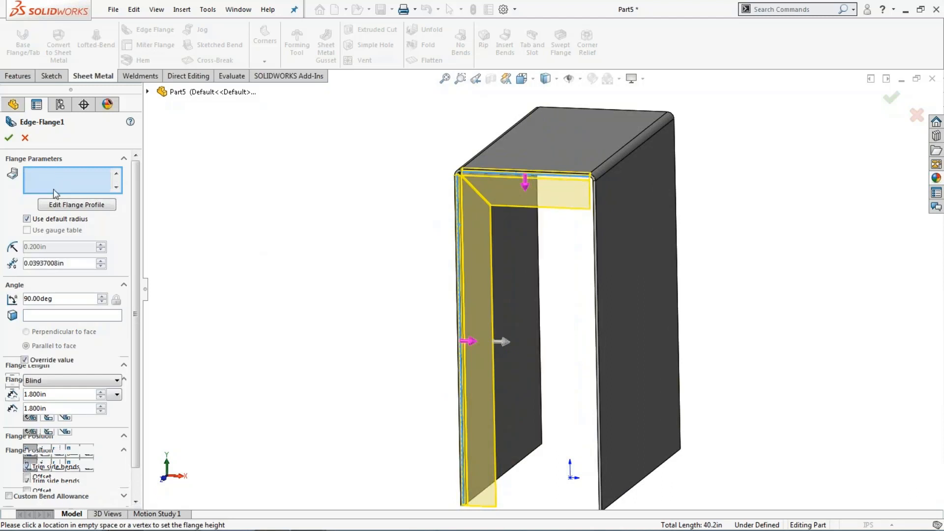
Add the front vertical edge of the opposite leg to the edge flange so all three front edges are included.
scroll(561, 270, "up", 1)
middle_click_drag(562, 270, 575, 263)
scroll(574, 263, "down", 1)
scroll(585, 256, "down", 2)
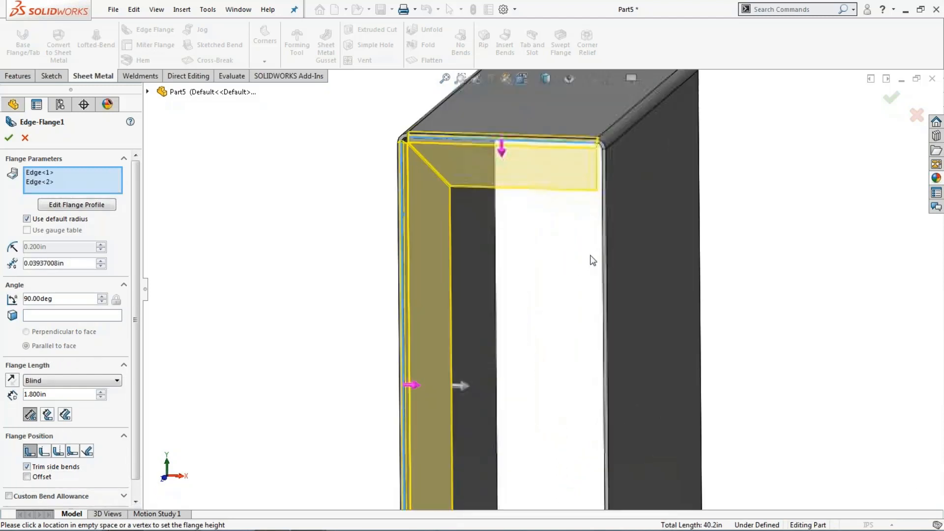
left_click(600, 248)
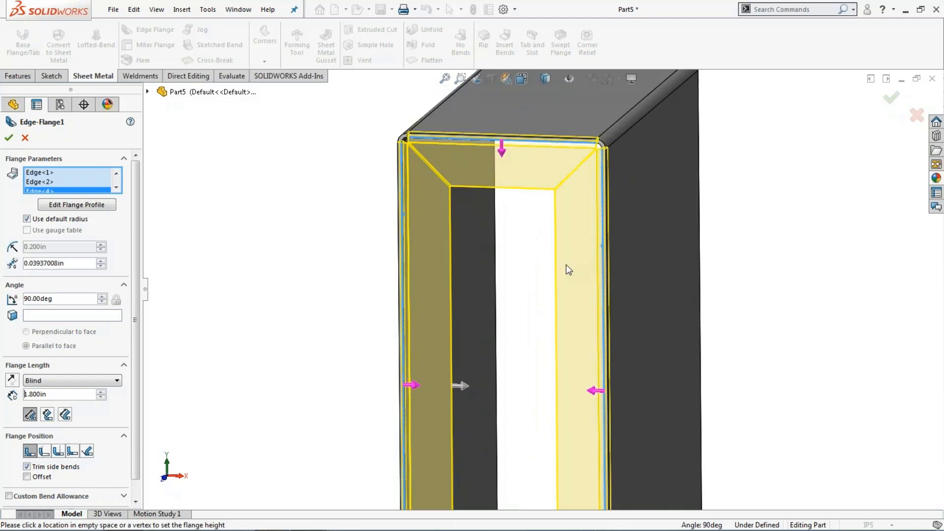
scroll(566, 268, "up", 3)
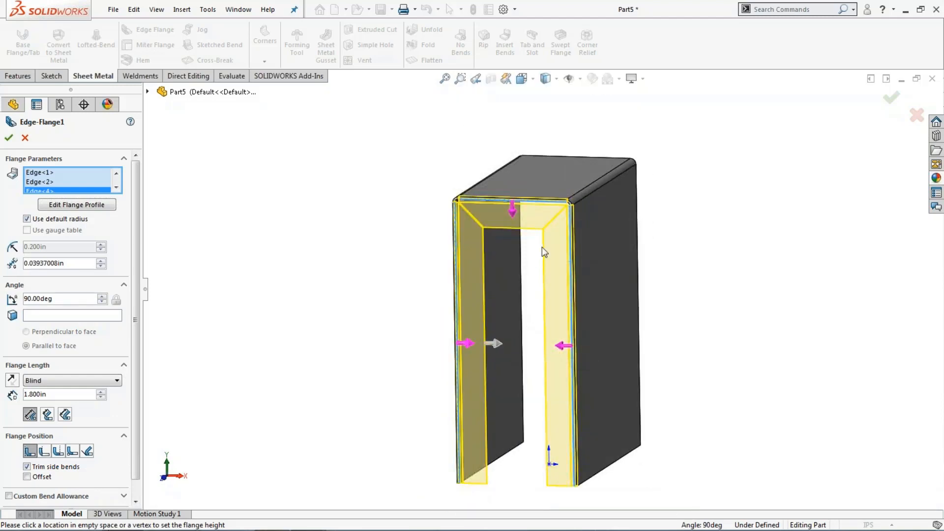
Set the edge flange length to 0.5 in and create the flange along the three front edges.
scroll(506, 217, "down", 2)
scroll(441, 217, "down", 2)
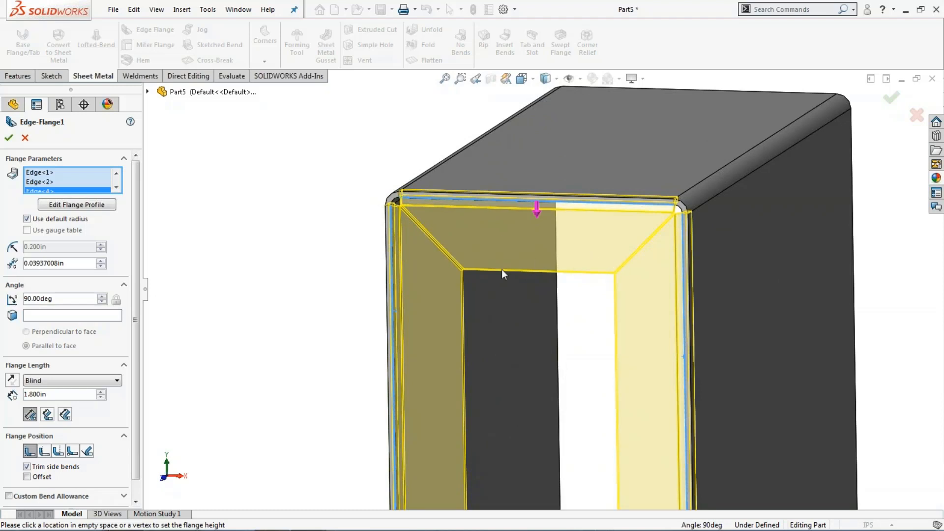
left_click_drag(33, 394, 8, 398)
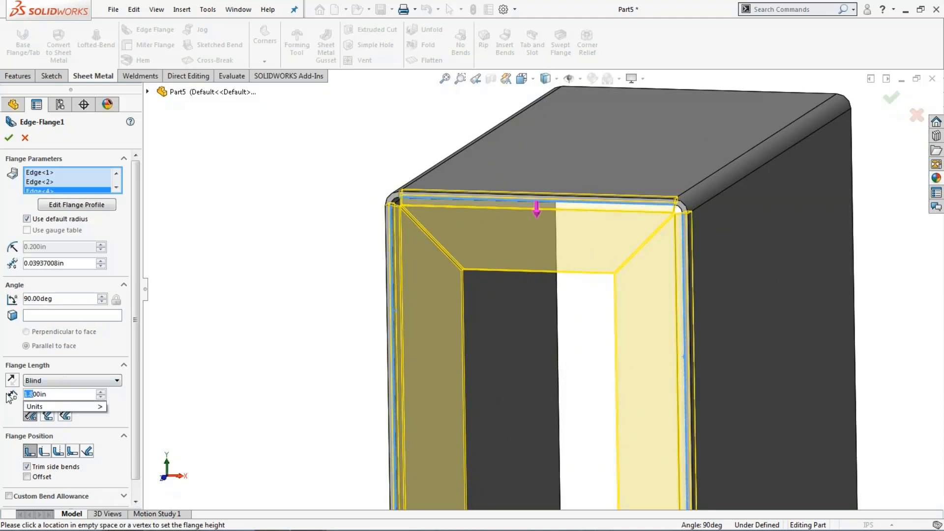
key("BackSpace")
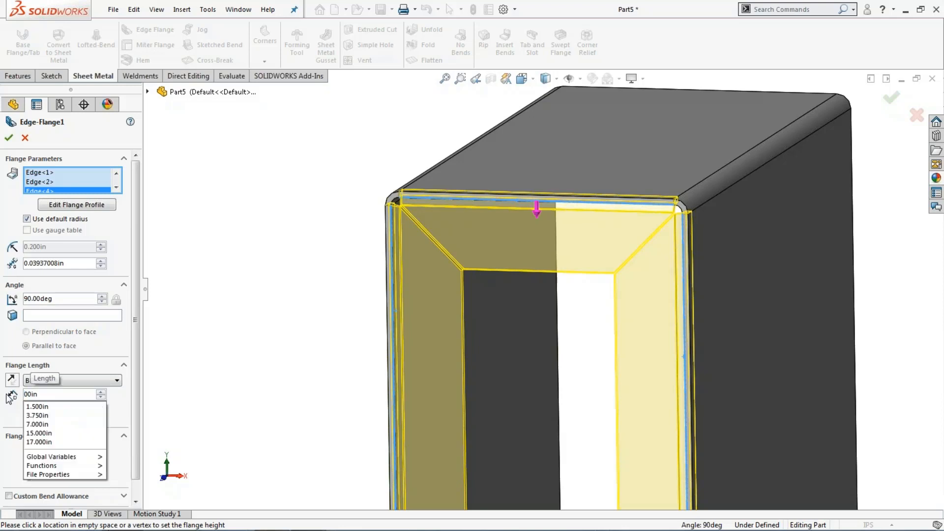
type("0.5")
key("Return")
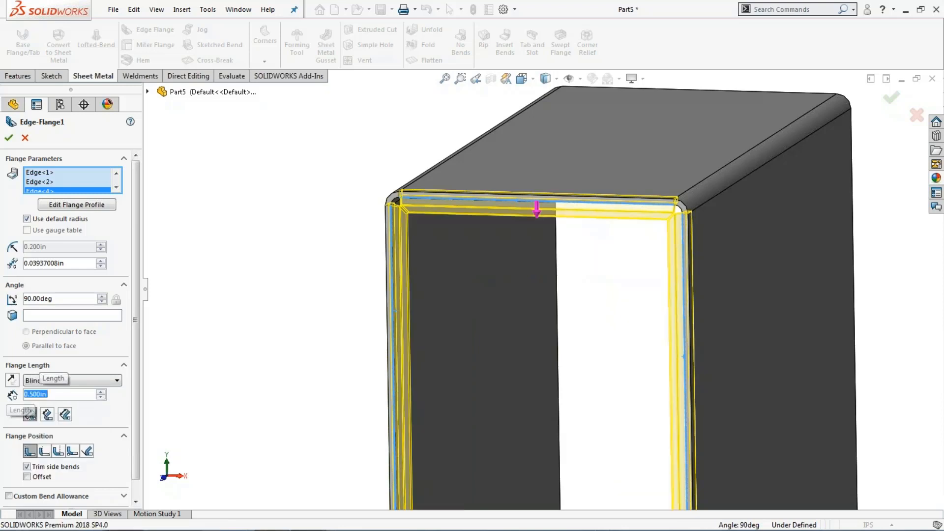
scroll(516, 370, "up", 2)
middle_click_drag(555, 369, 541, 353)
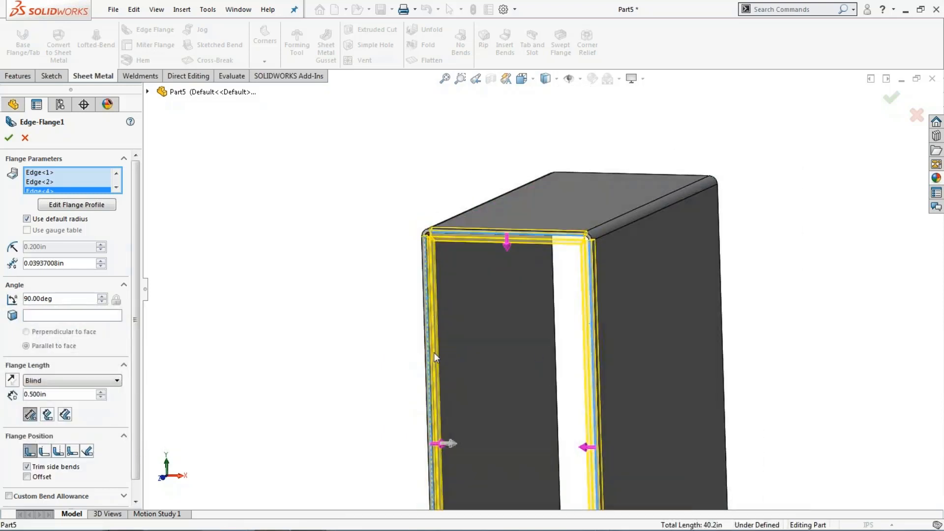
left_click(9, 138)
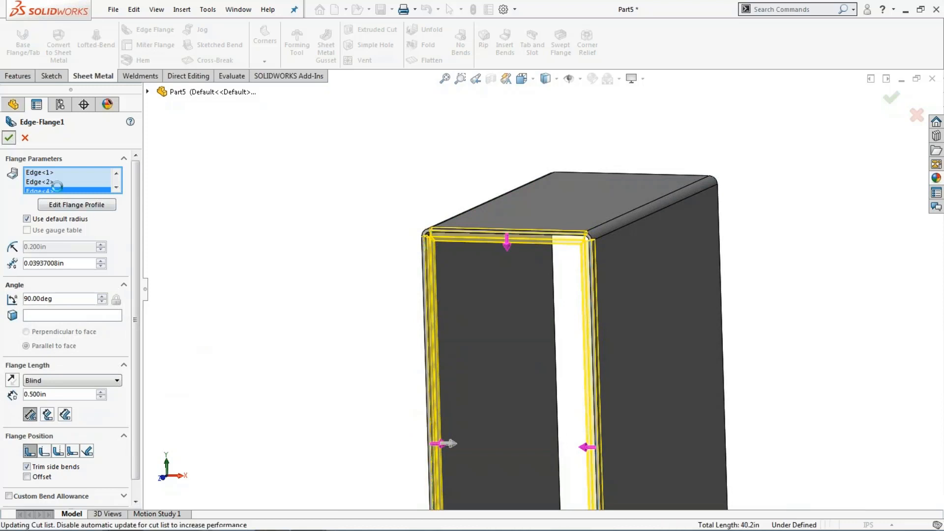
scroll(503, 239, "down", 3)
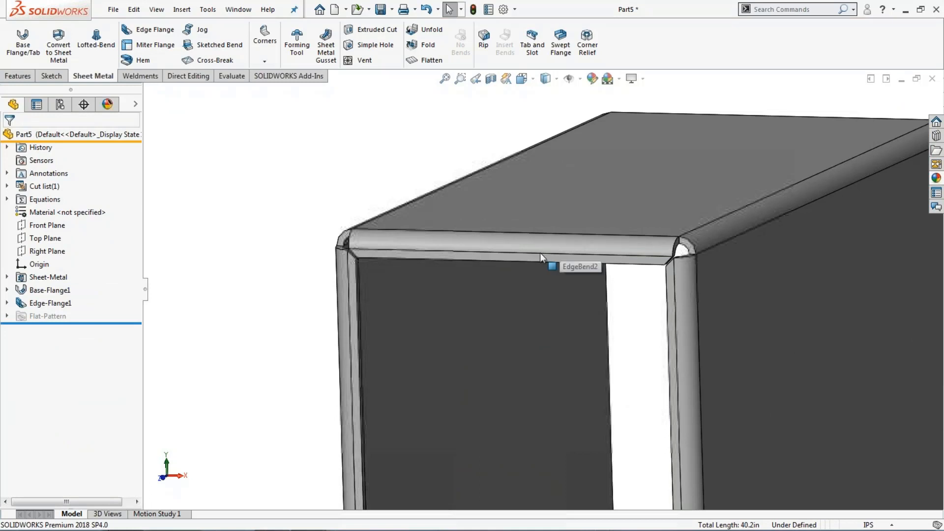
scroll(640, 289, "up", 2)
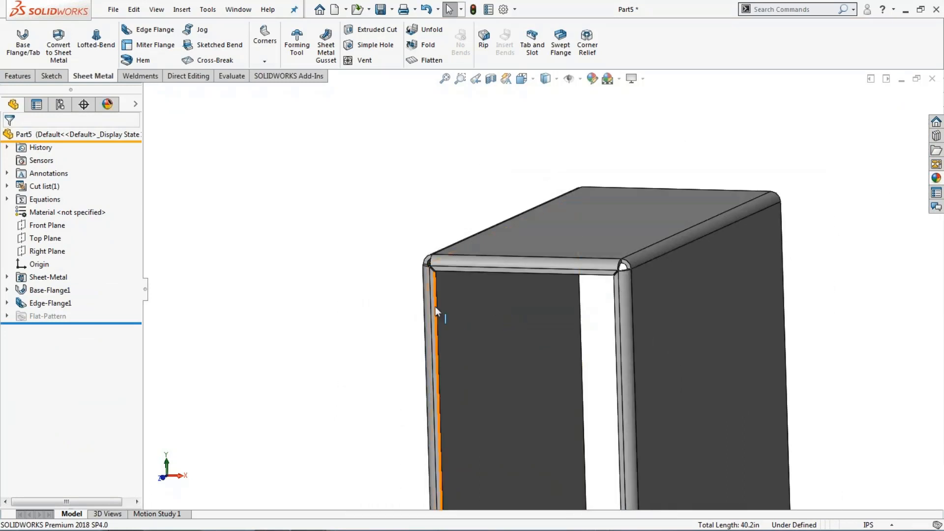
scroll(511, 327, "up", 5)
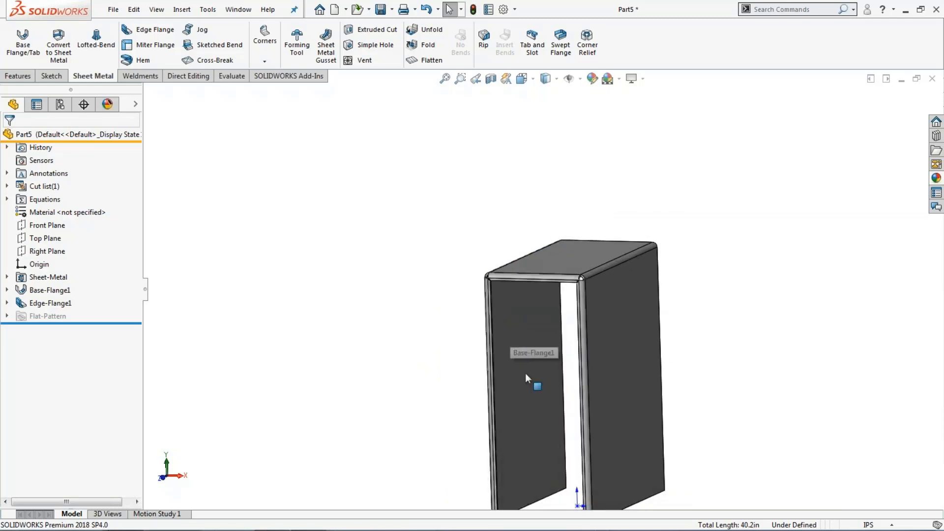
Start a sketch on the leg's outer side face, viewed straight on, and draw a circle about 2.9 in in diameter near the front edge.
scroll(525, 374, "up", 2)
scroll(587, 404, "down", 2)
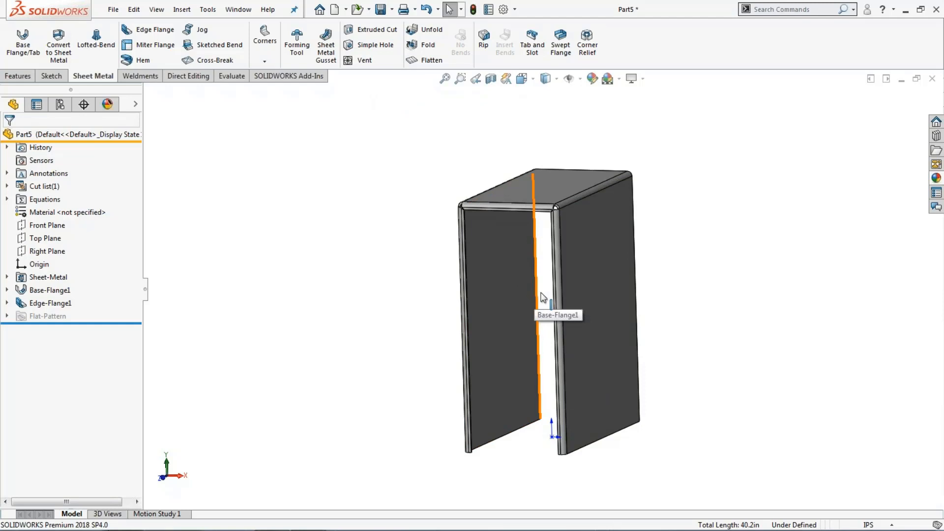
left_click(568, 303)
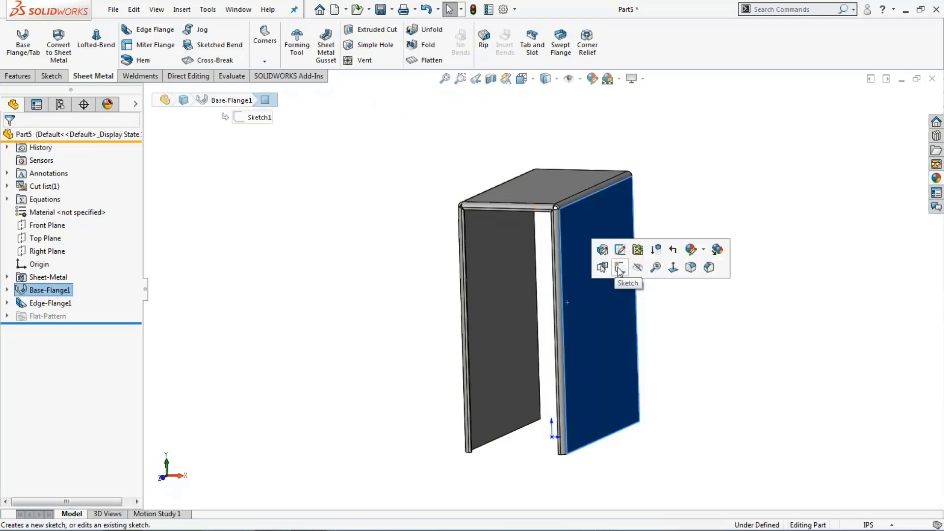
left_click(673, 267)
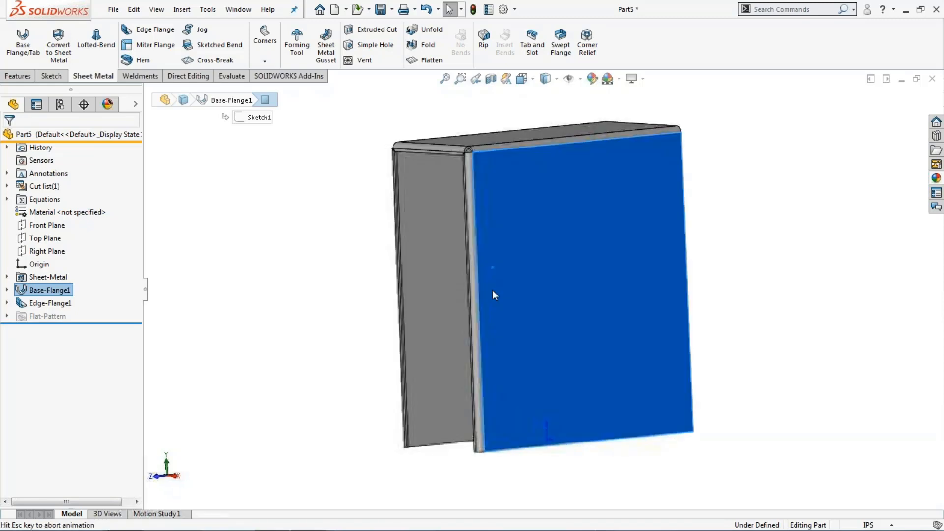
right_click(418, 279)
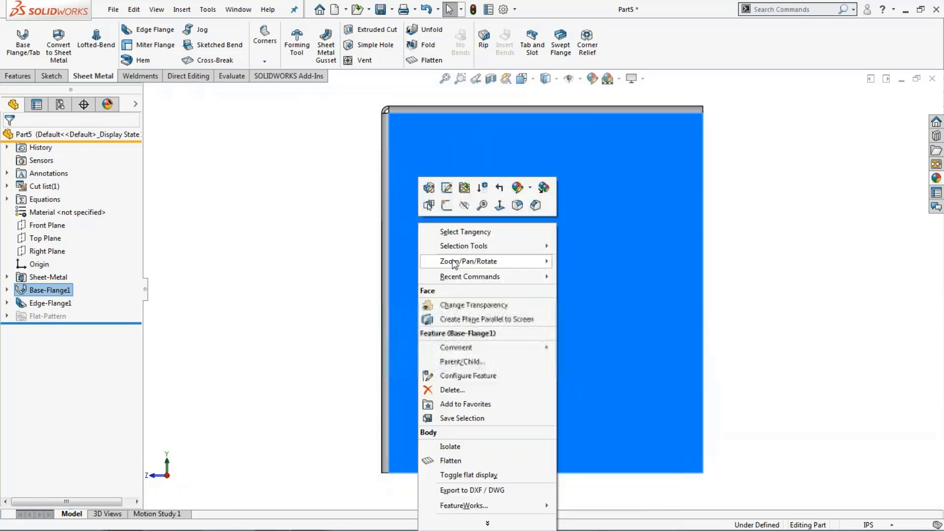
left_click(446, 205)
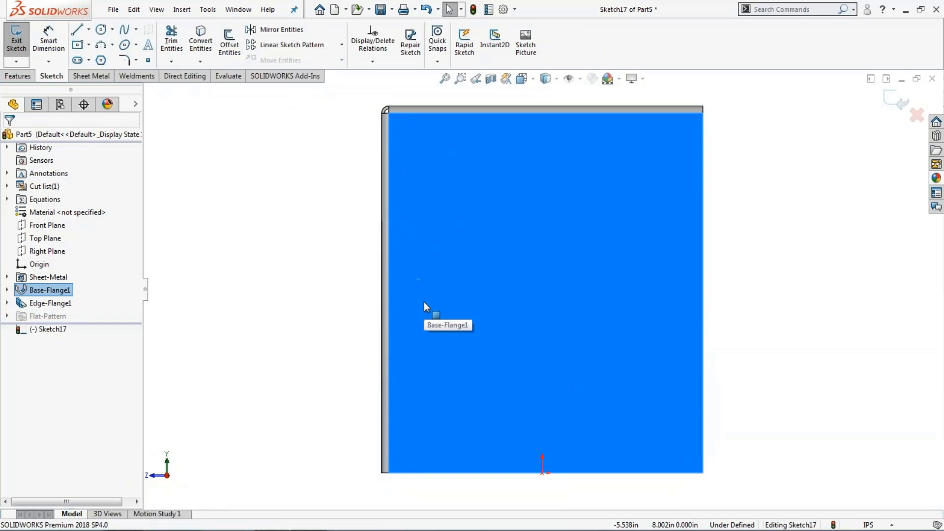
left_click(101, 31)
left_click_drag(446, 249, 469, 271)
key("Escape")
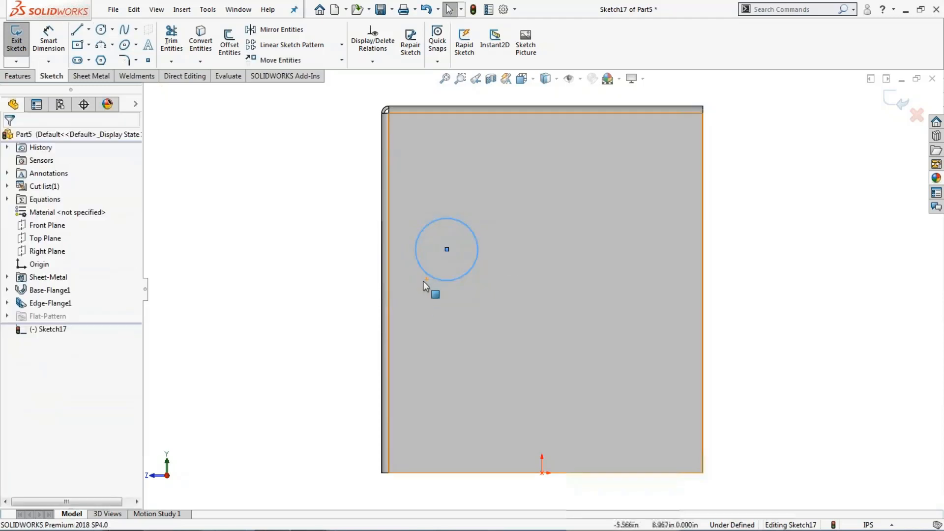
Dimension the circle's centre 2.5 in from the side face's front vertical edge.
key("s")
left_click(434, 293)
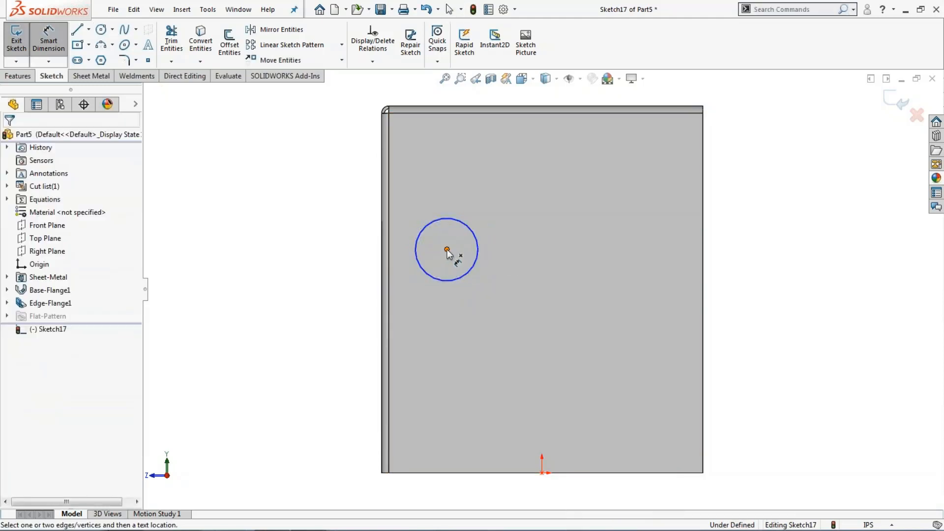
left_click(447, 250)
left_click(387, 254)
left_click(319, 267)
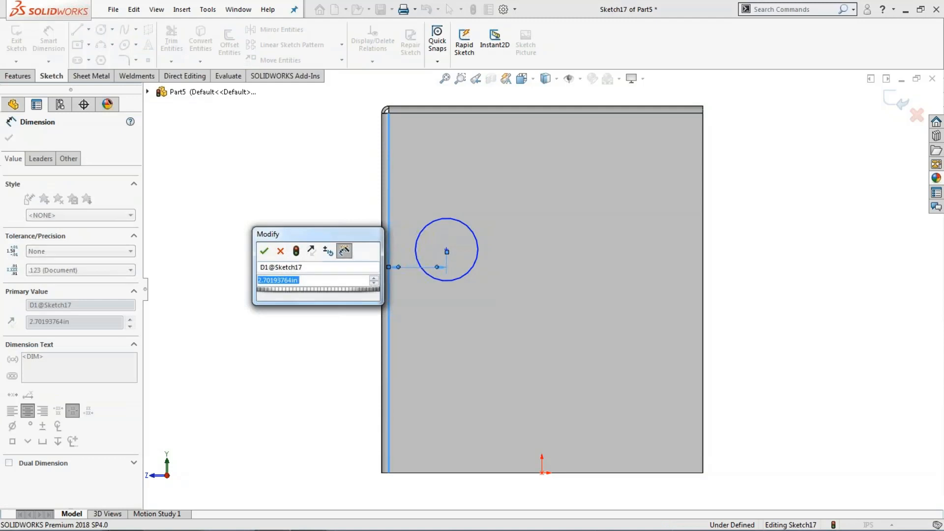
type("2.5")
key("Return")
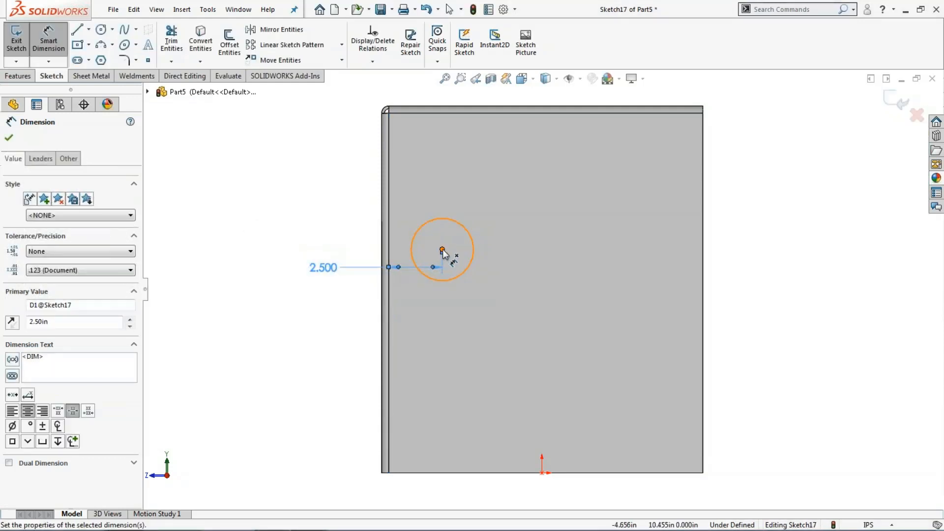
Dimension the circle's centre 10 in below the side face's top edge.
left_click(443, 250)
left_click(445, 114)
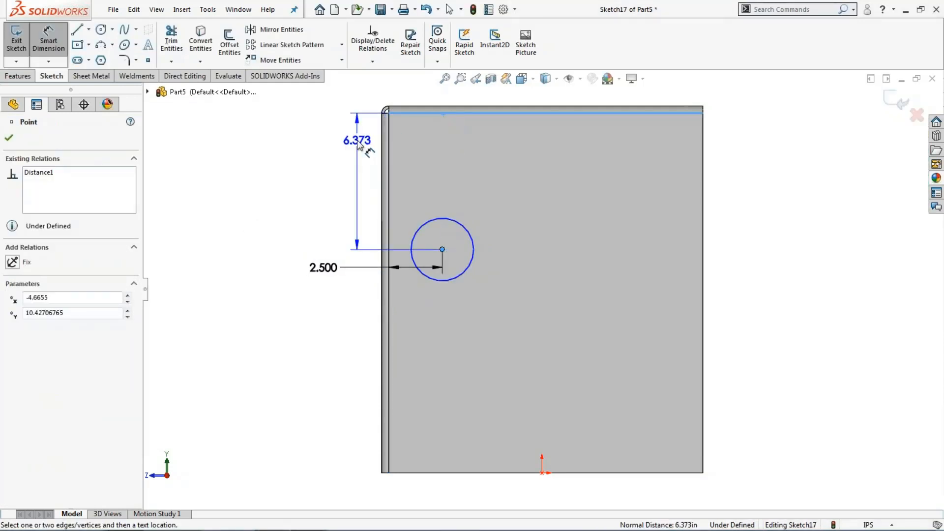
left_click(358, 141)
type("1")
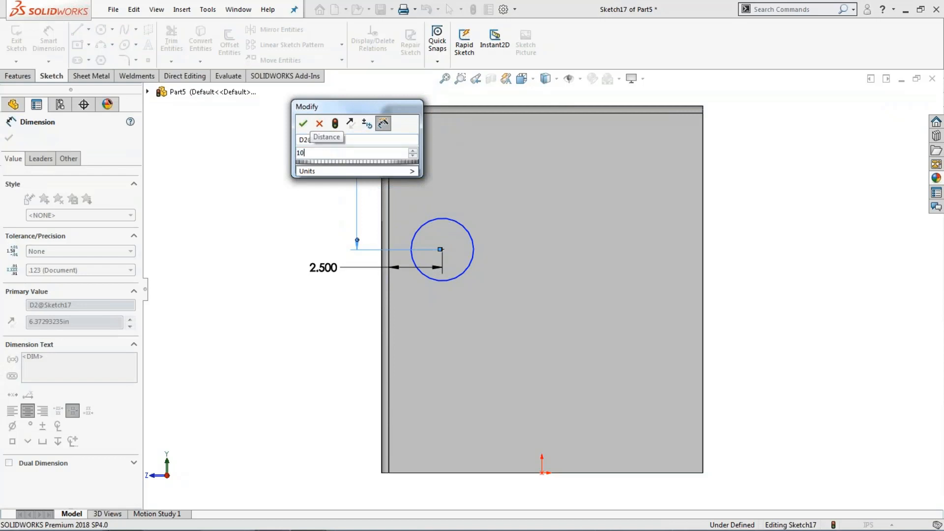
type("0")
key("Return")
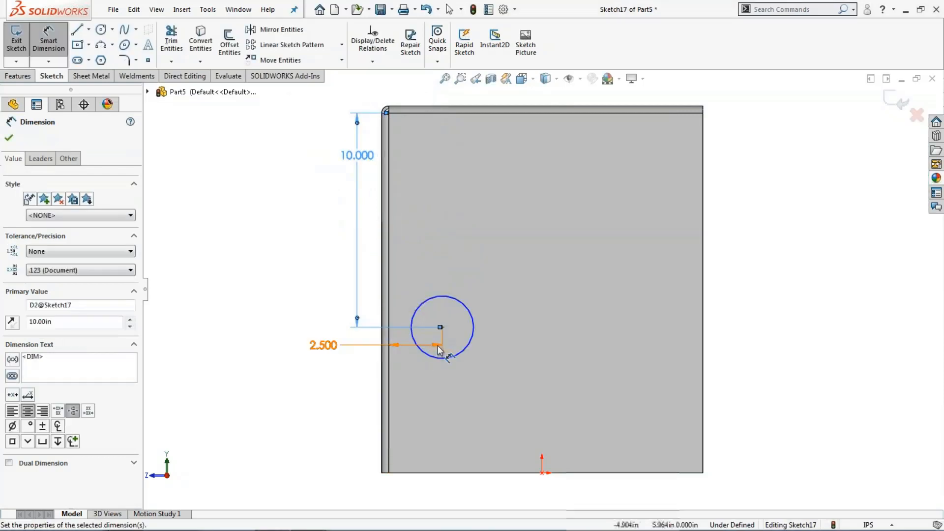
Set the distance from the top edge to the circle's centre to 5 in.
double_click(353, 156)
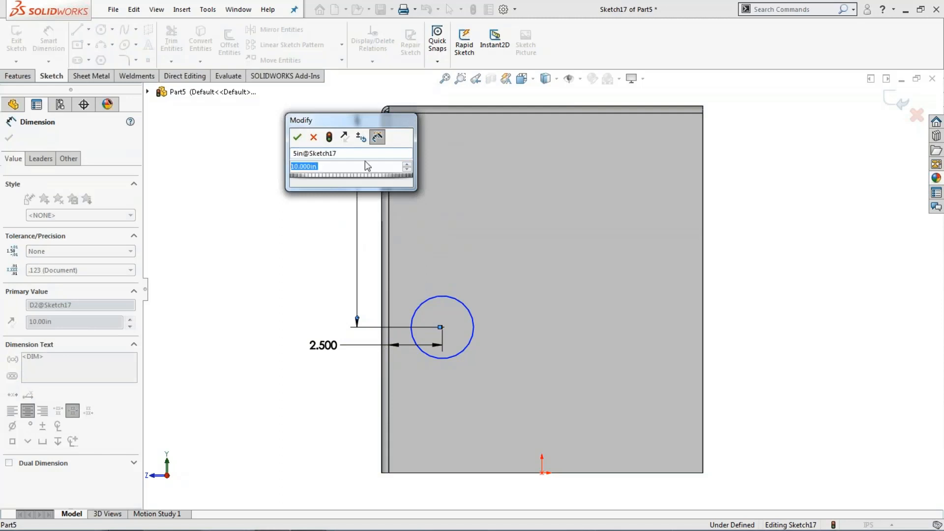
type("5i")
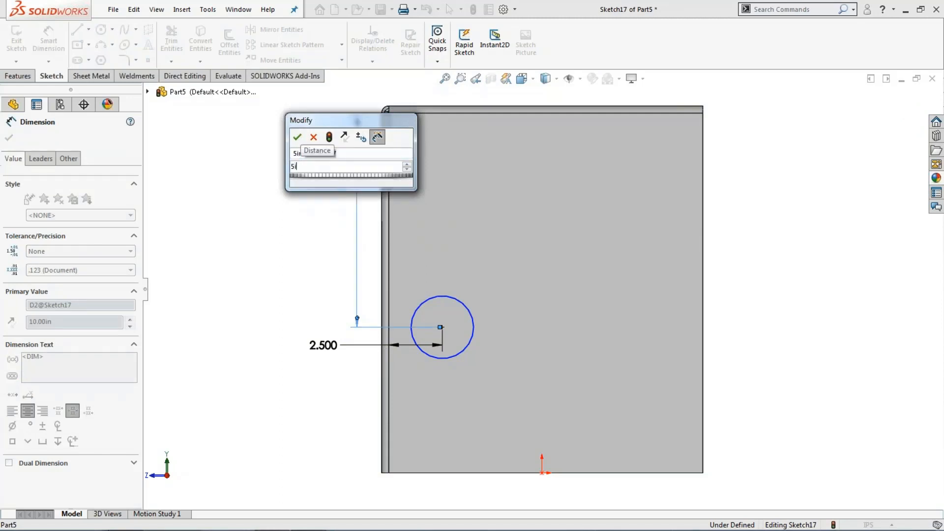
key("Return")
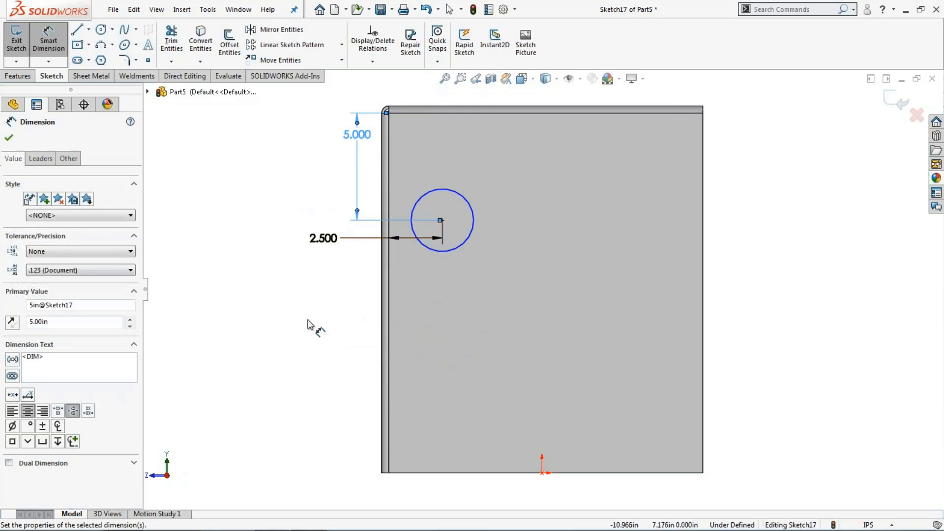
left_click(308, 320)
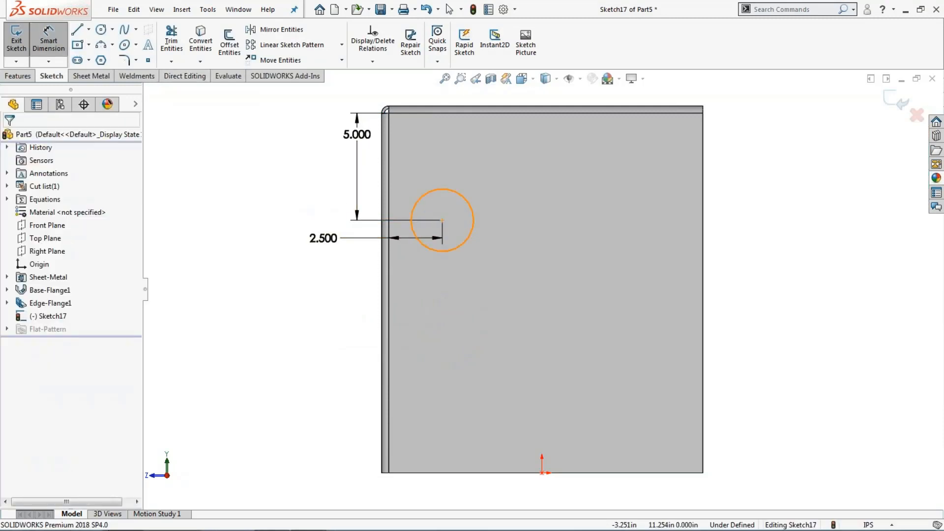
Dimension the circle's diameter to 2.5 in.
left_click(470, 235)
left_click(497, 249)
type("2.5")
key("Return")
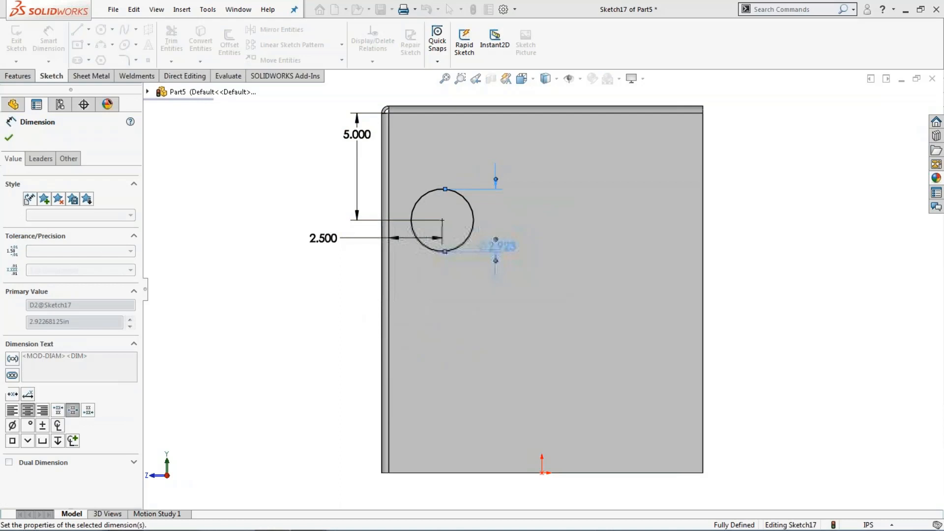
scroll(457, 217, "down", 3)
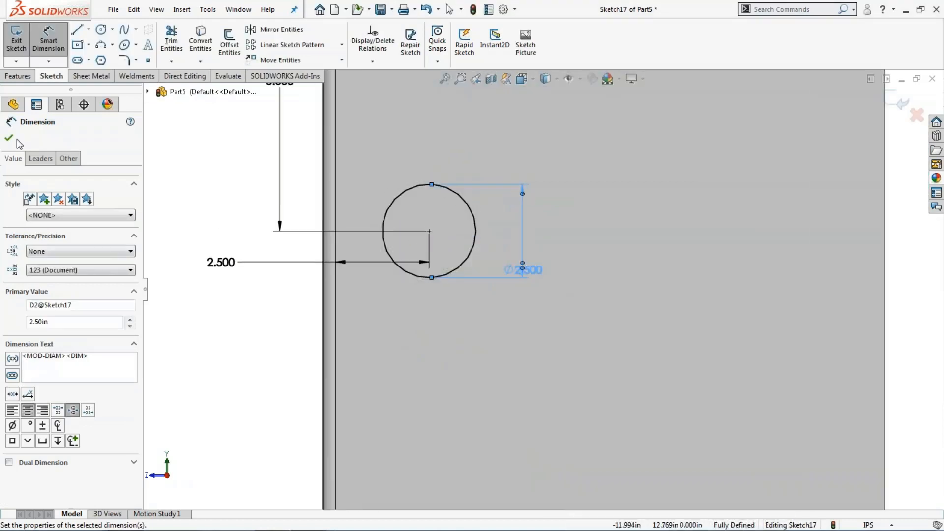
key("Escape")
Draw a smaller concentric circle inside the first one and dimension its diameter to 1 in.
left_click(101, 29)
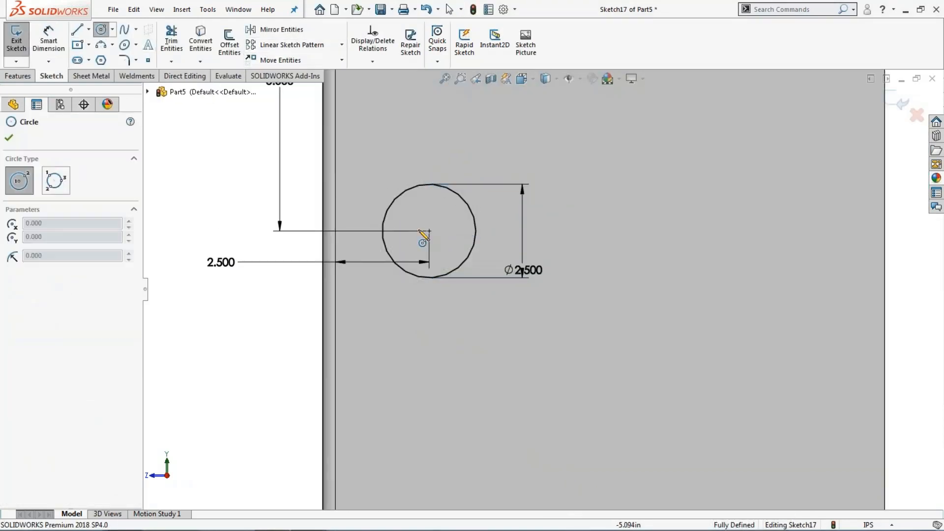
left_click(429, 231)
left_click(442, 244)
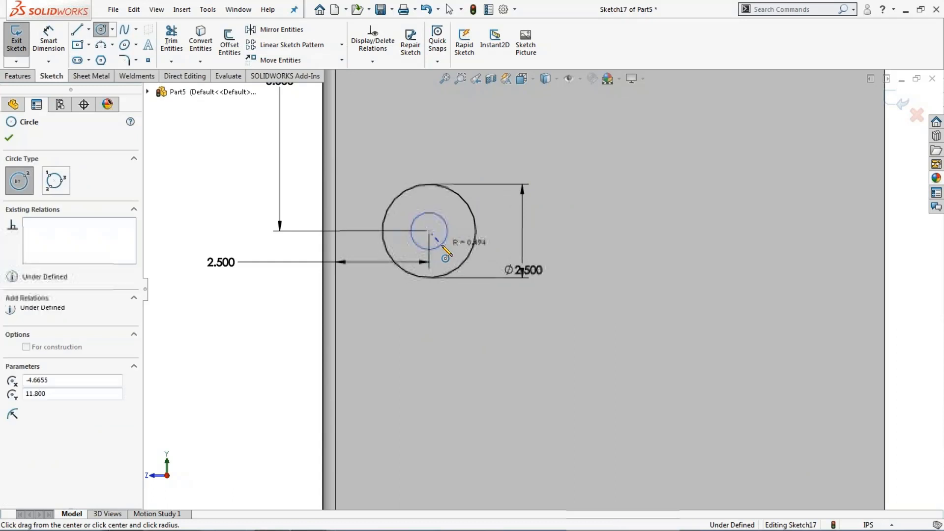
key("Escape")
key("s")
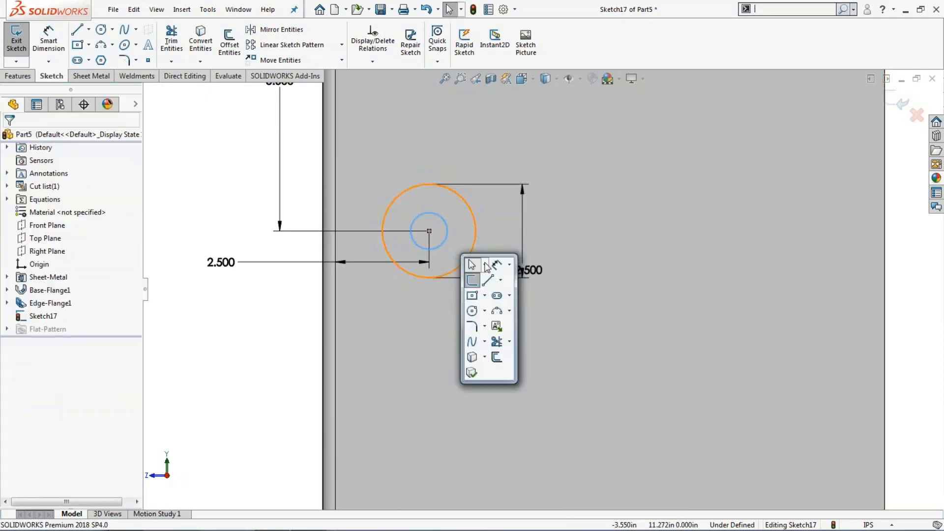
left_click(496, 265)
left_click(444, 244)
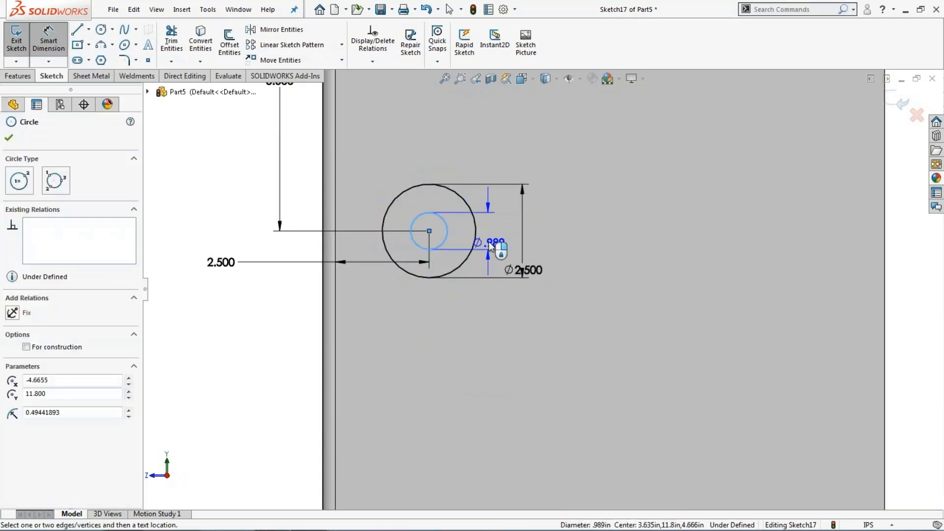
left_click(498, 230)
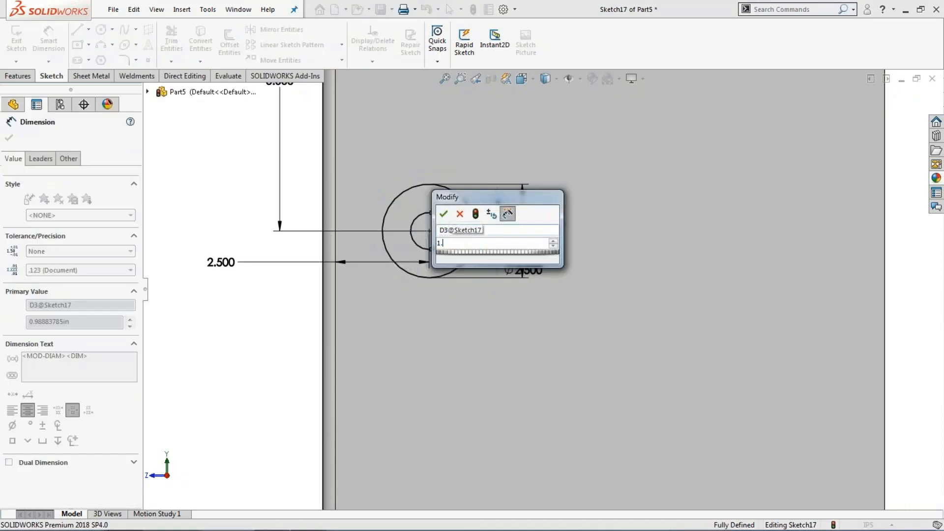
key("Return")
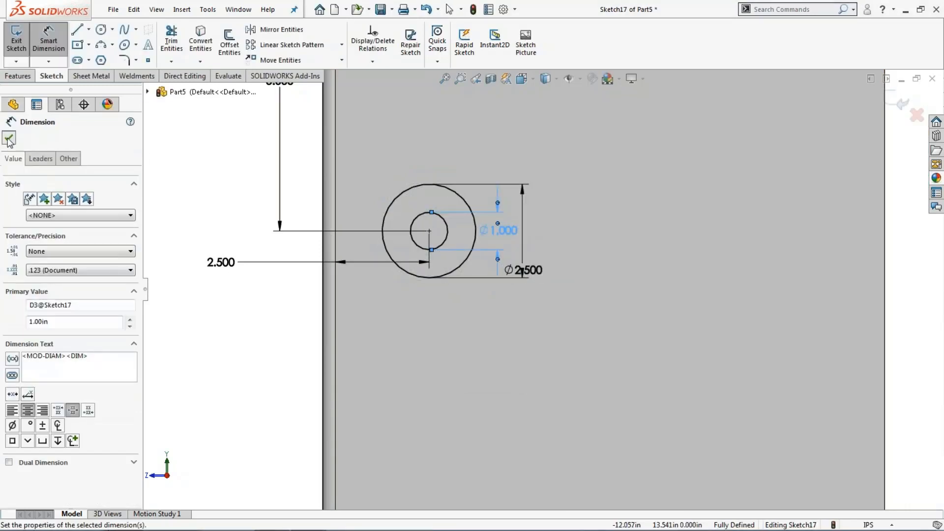
left_click(9, 139)
Draw a vertical and a horizontal line through the common centre, each spanning the full diameter of the outer circle.
left_click(77, 33)
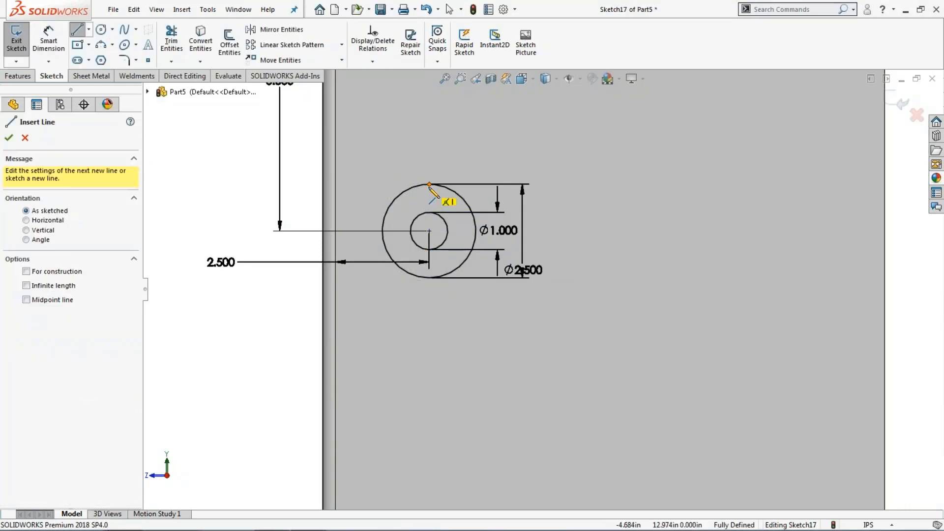
left_click_drag(429, 184, 429, 278)
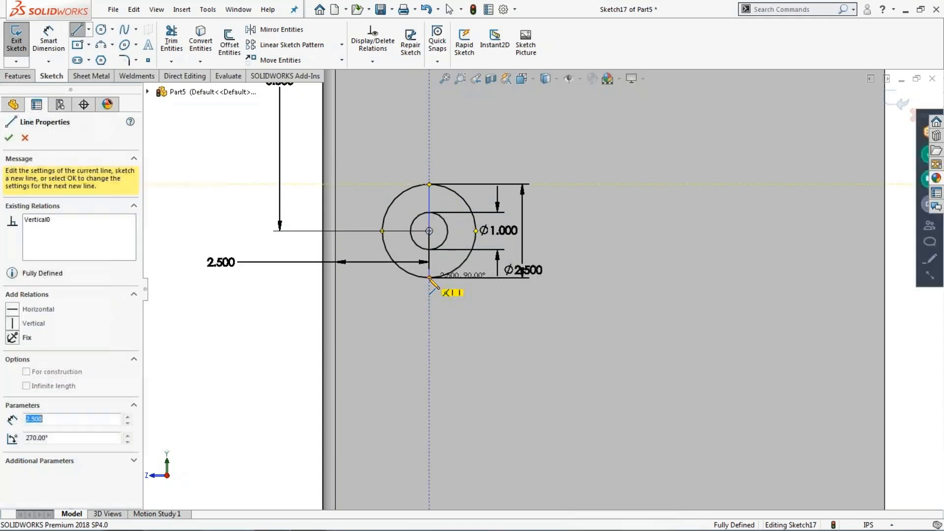
key("Escape")
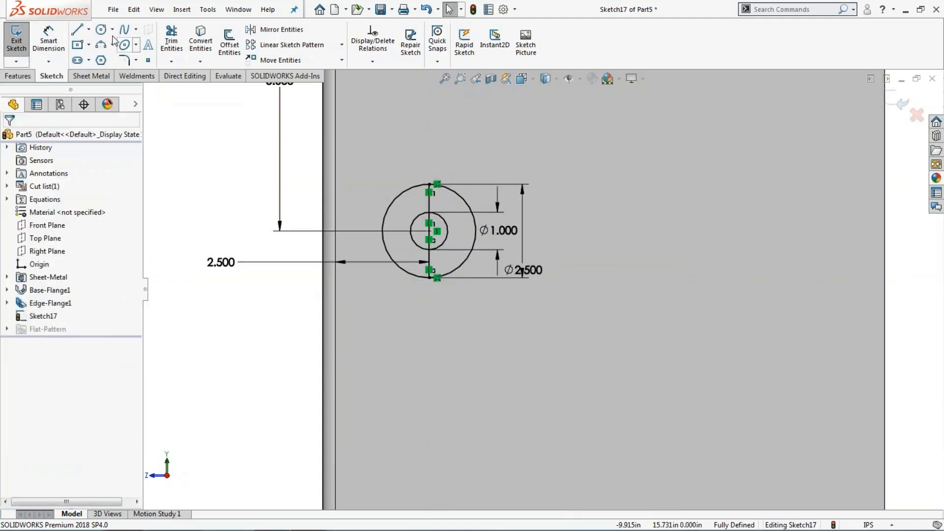
left_click(81, 32)
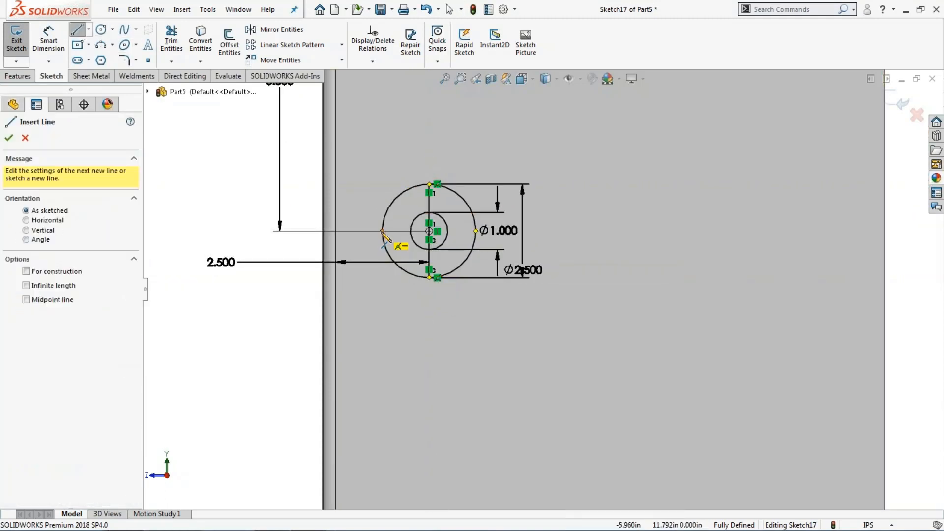
left_click(383, 231)
left_click(475, 231)
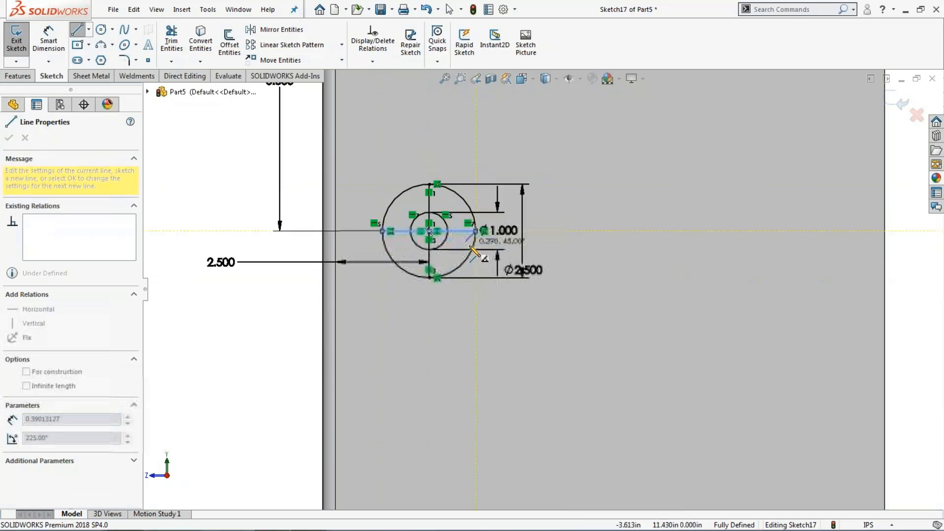
key("Escape")
scroll(509, 251, "up", 3)
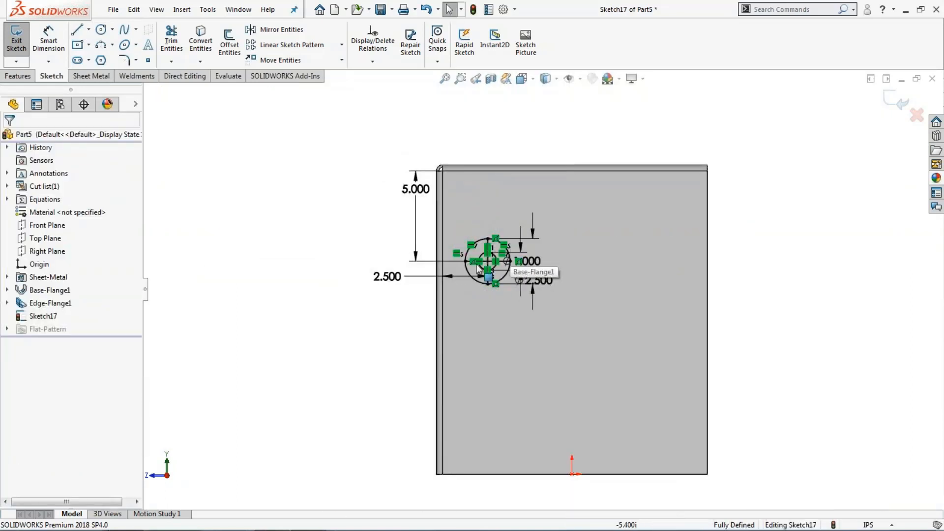
scroll(539, 266, "down", 1)
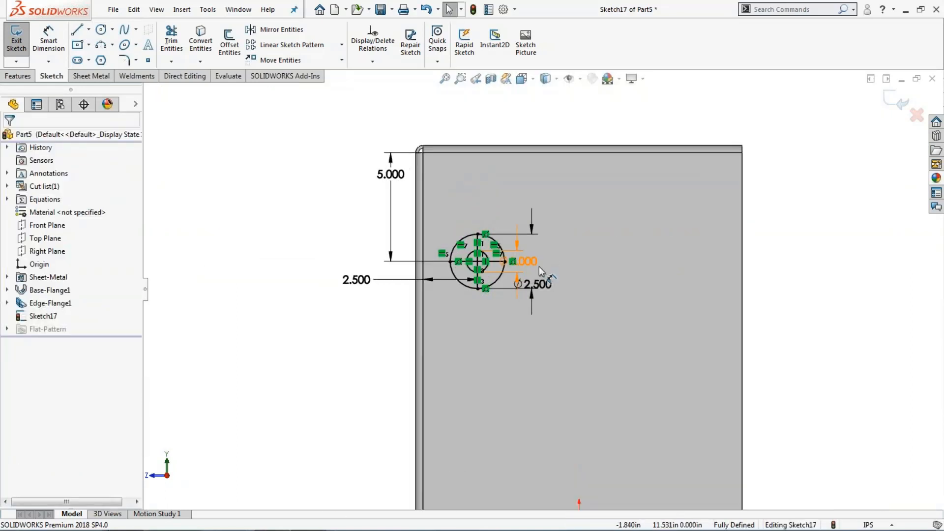
Start a Vent feature from the sketch on the side face, using the outer 2.5 in circle as its boundary.
left_click(91, 76)
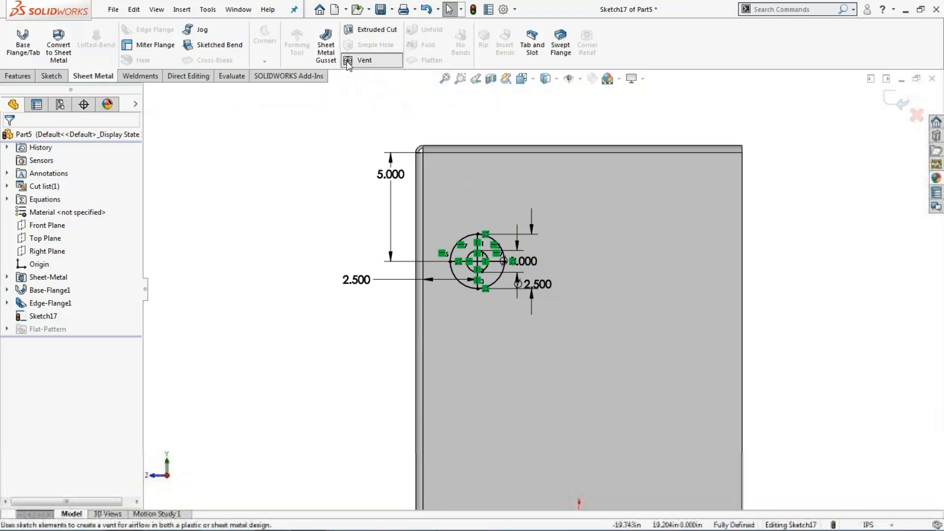
left_click(363, 60)
scroll(491, 249, "down", 5)
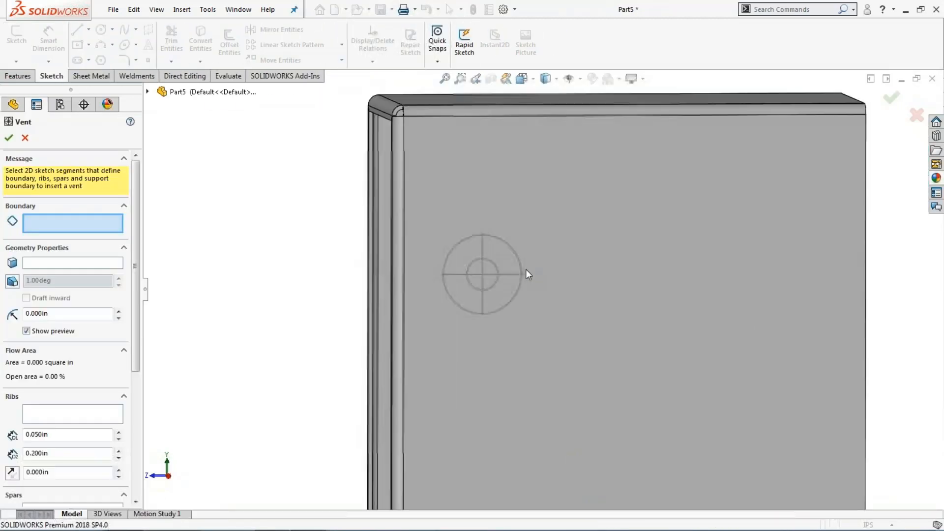
left_click(417, 232)
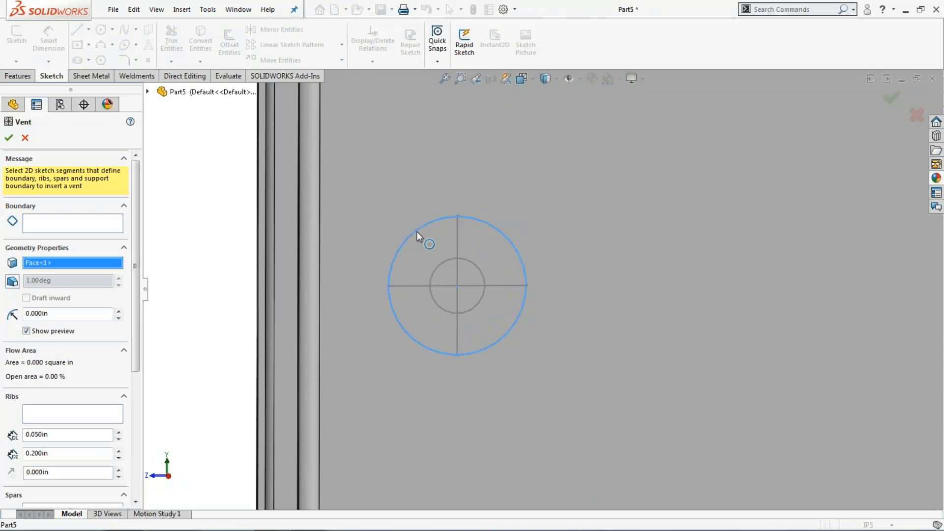
middle_click_drag(445, 241, 453, 250)
scroll(453, 249, "up", 1)
scroll(443, 244, "down", 1)
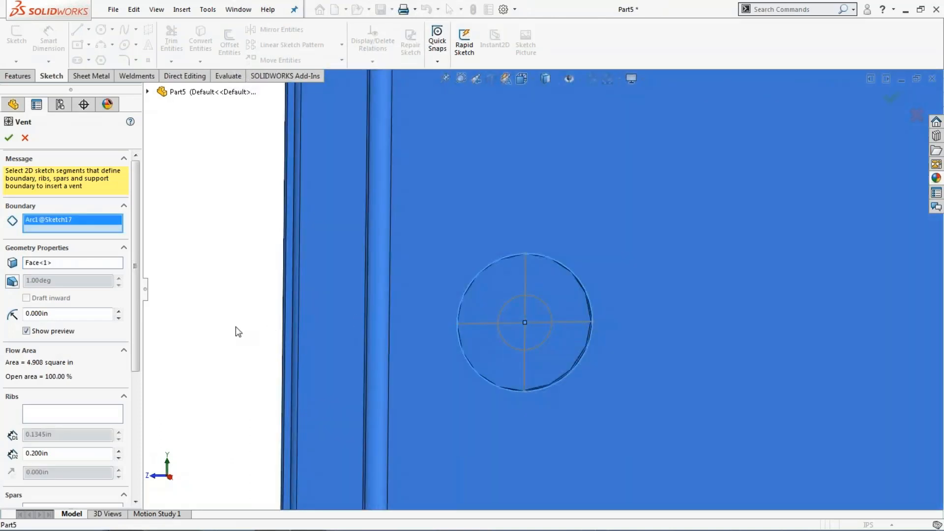
Assign the inner 1 in circle as the vent's rib and the vertical and horizontal lines as its spars, and complete the vent.
left_click(44, 413)
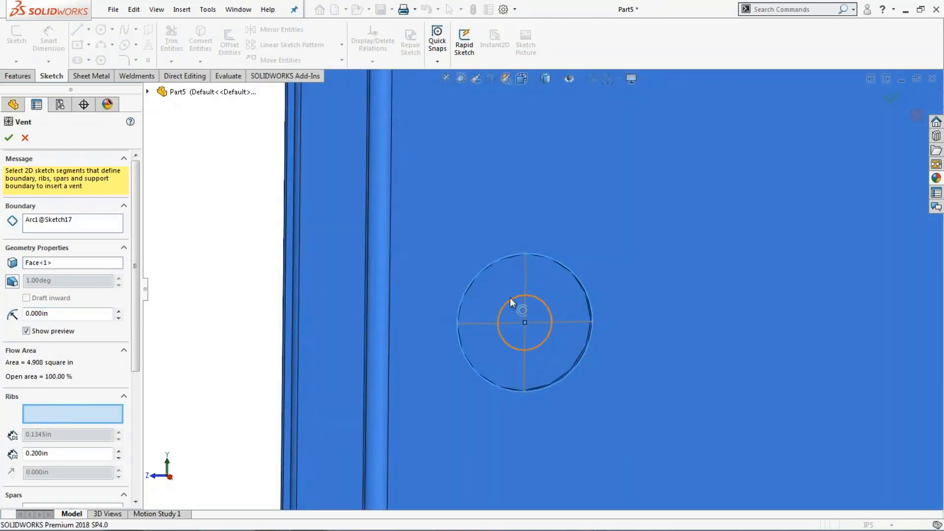
left_click(509, 306)
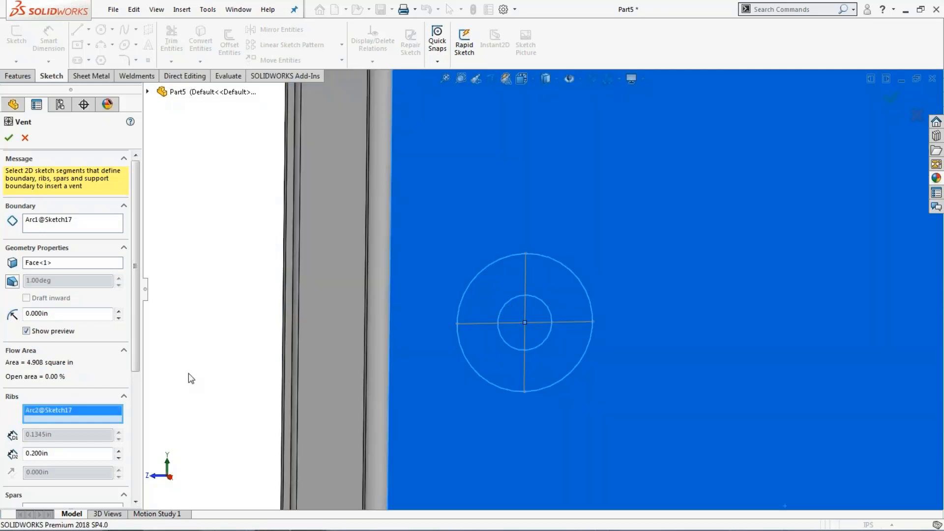
left_click_drag(135, 340, 133, 429)
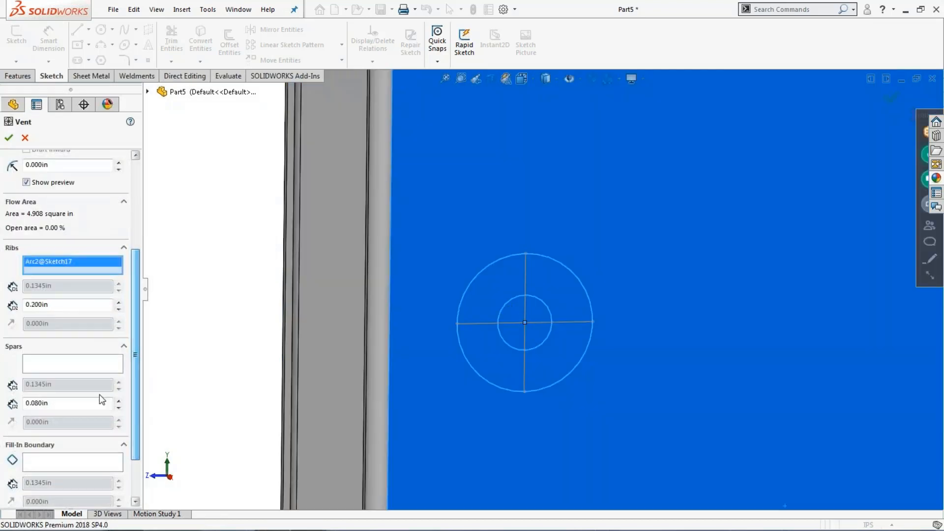
left_click(89, 365)
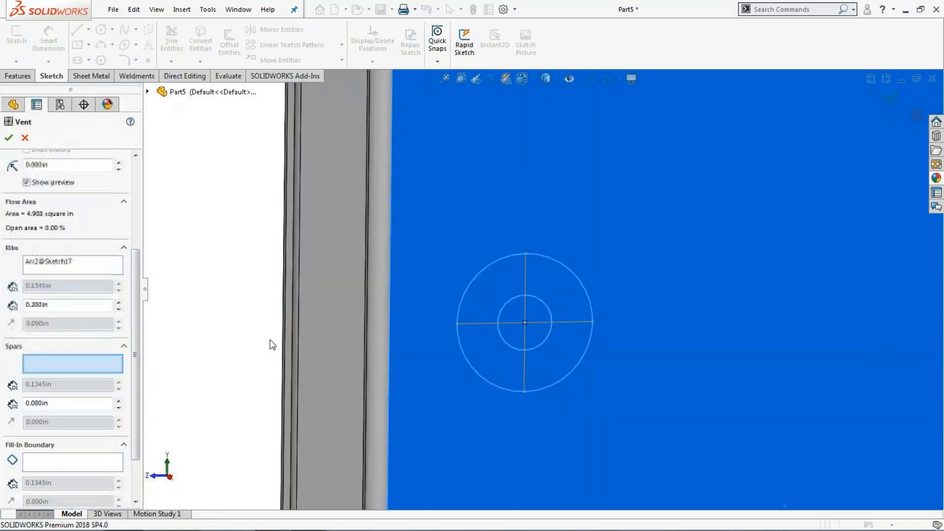
left_click(527, 277)
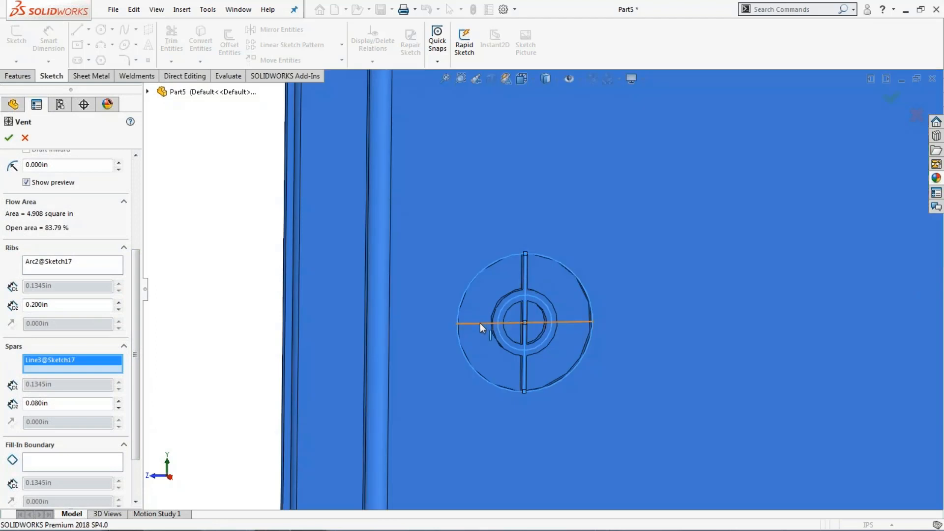
left_click(480, 323)
mouse_move(475, 335)
middle_mouse_down()
mouse_move(581, 275)
mouse_move(553, 310)
mouse_move(544, 358)
middle_mouse_up()
scroll(547, 360, "down", 5)
middle_click_drag(579, 301, 626, 308)
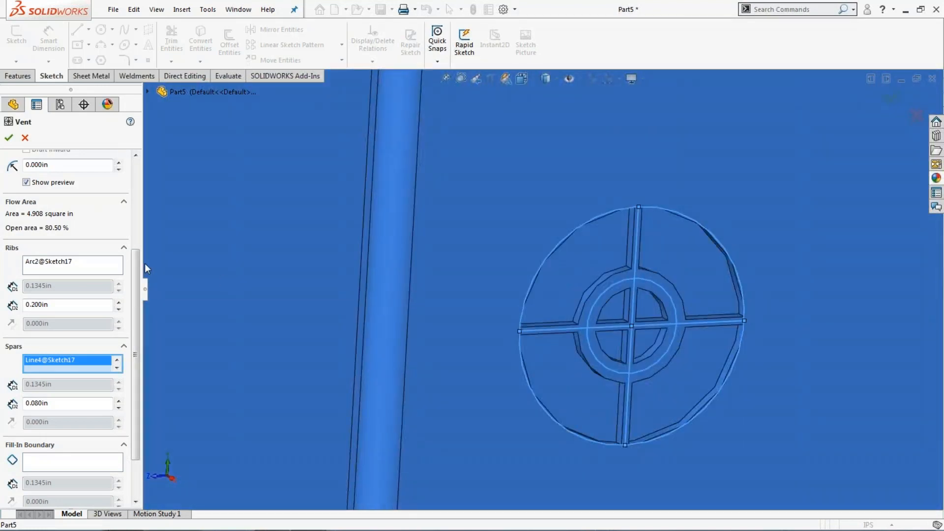
left_click(8, 139)
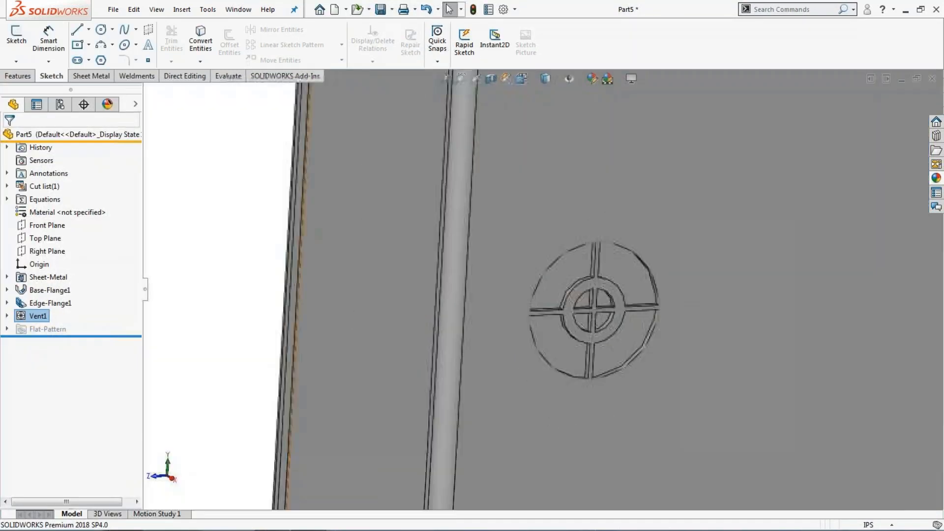
Examine the finished vent's rib and spars up close, along with its placement on the side face.
scroll(543, 290, "up", 2)
middle_click_drag(603, 324, 650, 286)
scroll(651, 278, "down", 1)
scroll(664, 271, "down", 4)
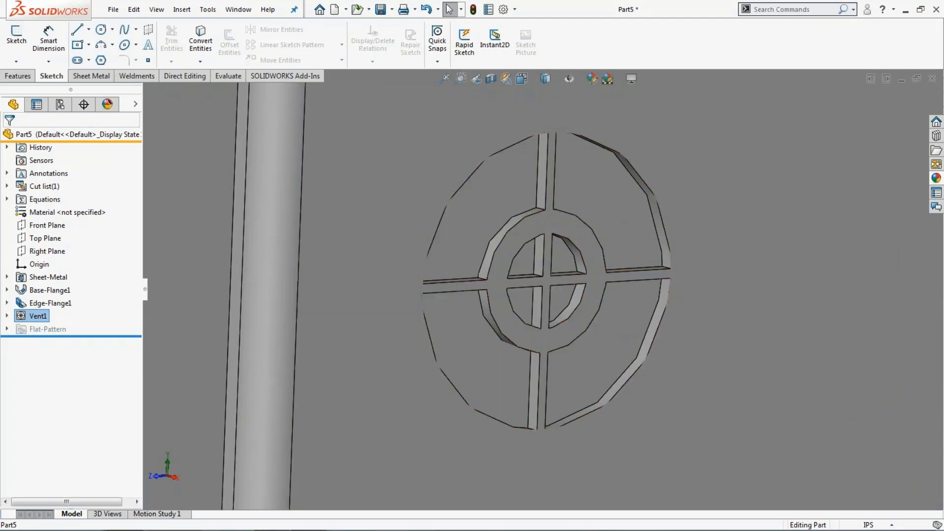
scroll(559, 265, "up", 5)
middle_click_drag(559, 262, 555, 284)
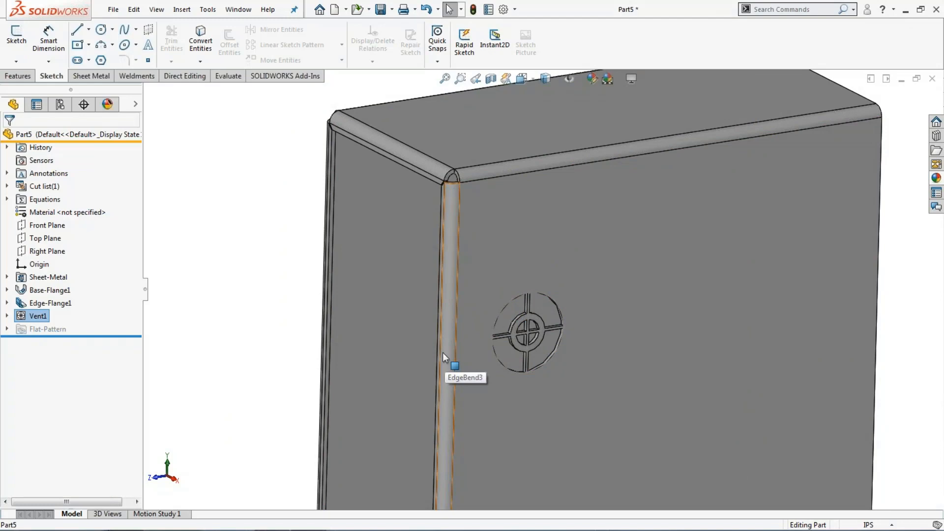
Flatten the sheet metal part and examine the flat pattern face-on, including the vent cutout and the bend lines.
left_click(97, 76)
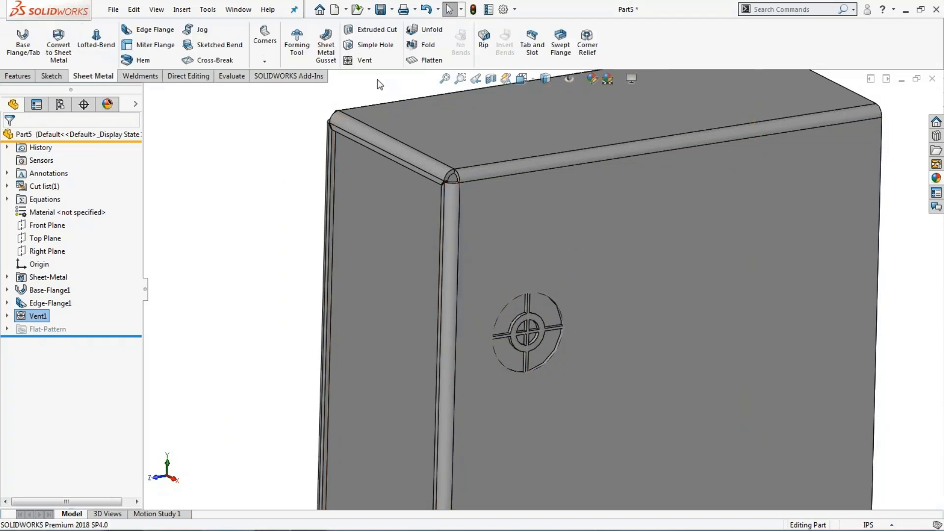
left_click(418, 61)
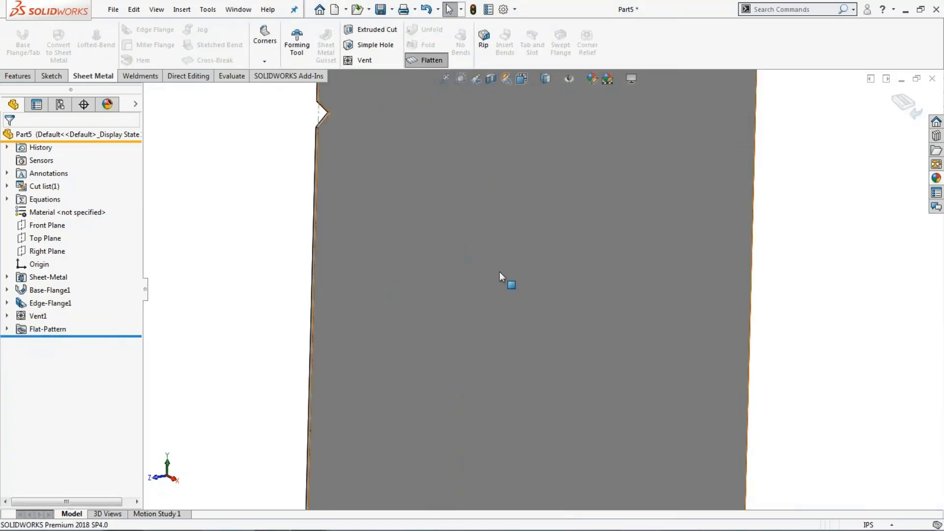
scroll(501, 271, "up", 2)
left_click(518, 258)
left_click(624, 225)
left_click(672, 300)
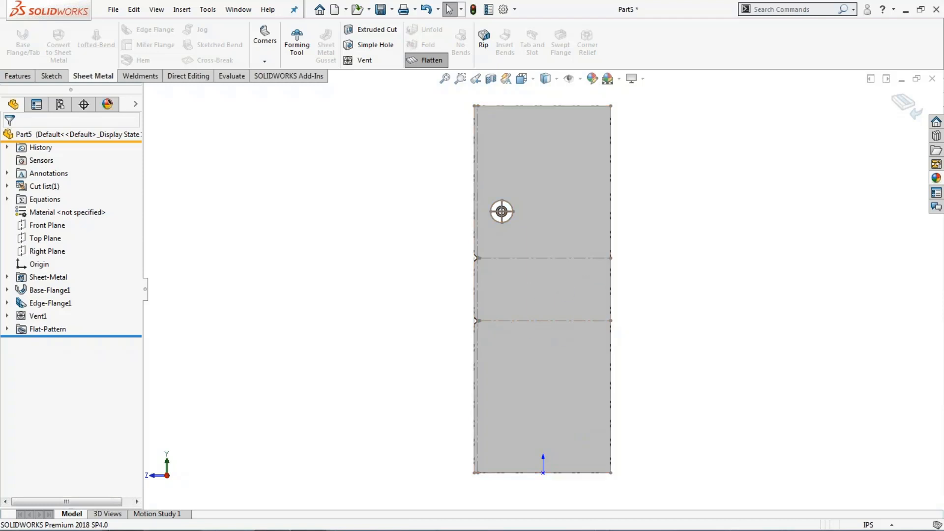
scroll(563, 247, "down", 3)
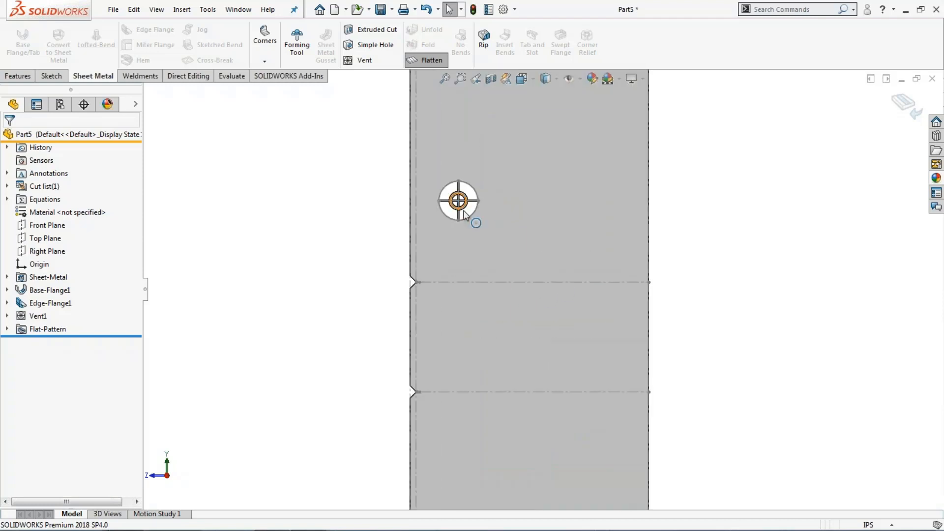
scroll(533, 254, "up", 5)
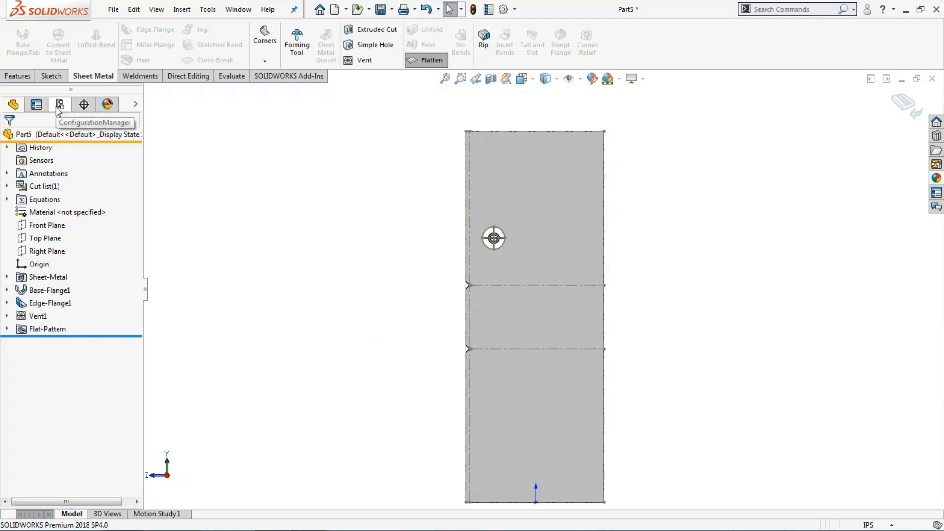
Return the part to its folded state and expand the Flat-Pattern folder in the feature tree.
left_click(904, 103)
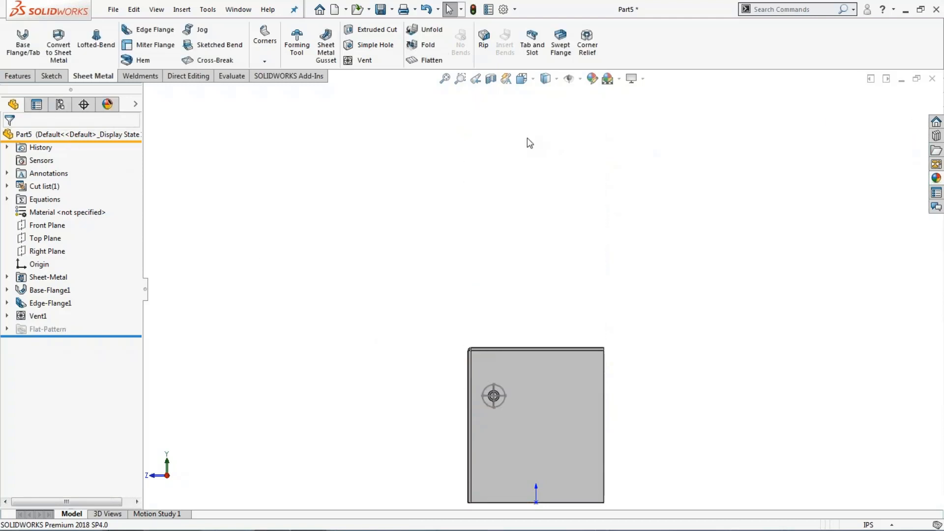
left_click(7, 329)
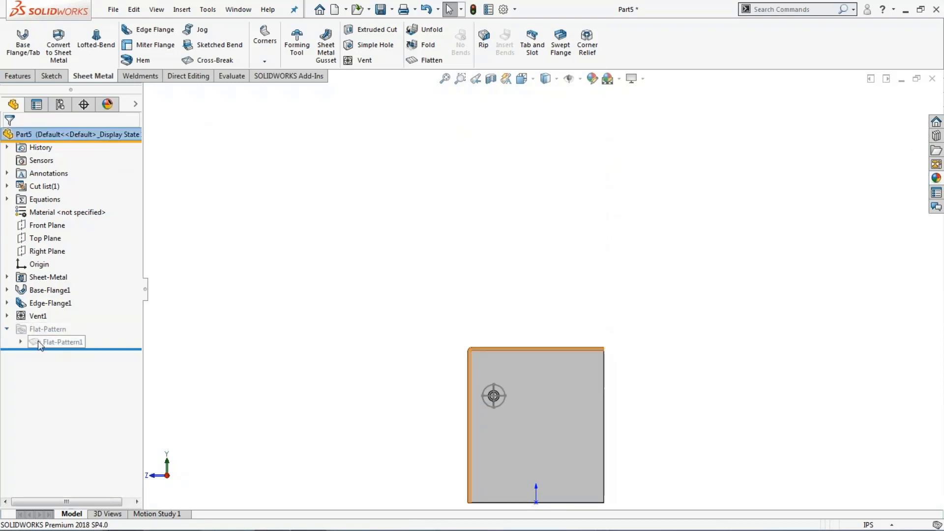
scroll(574, 447, "up", 1)
scroll(574, 435, "down", 2)
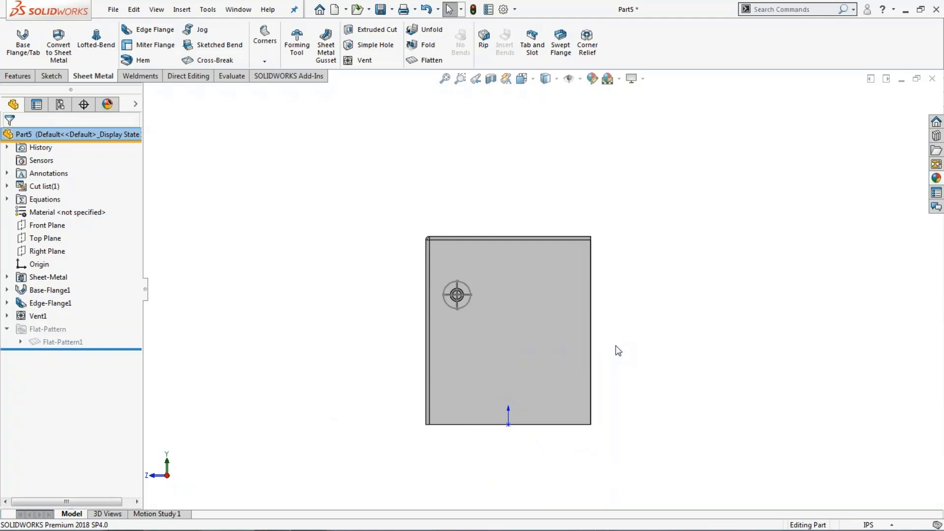
key("alt+Tab")
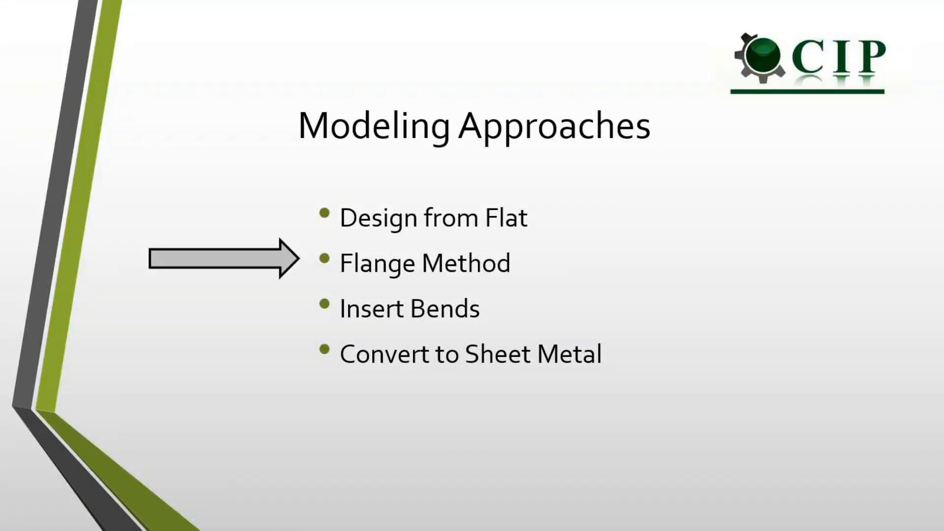
key("Right")
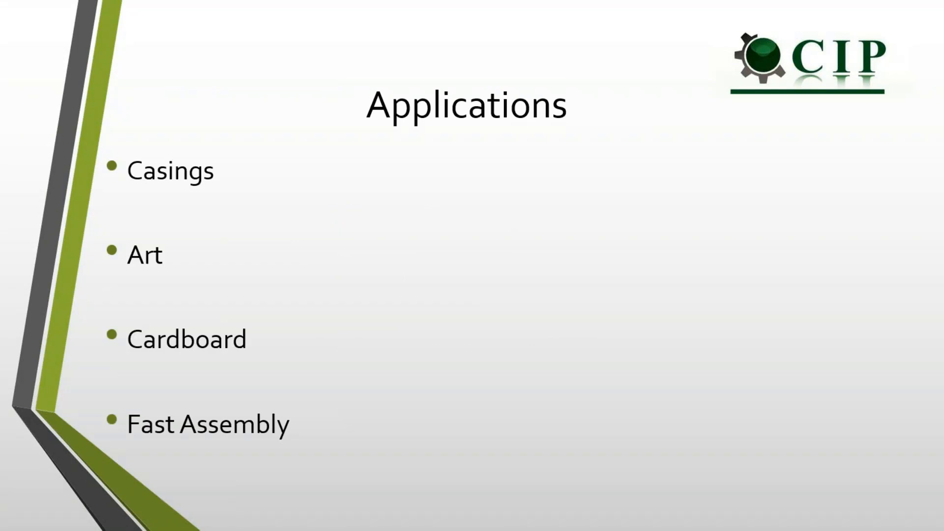
key("Right")
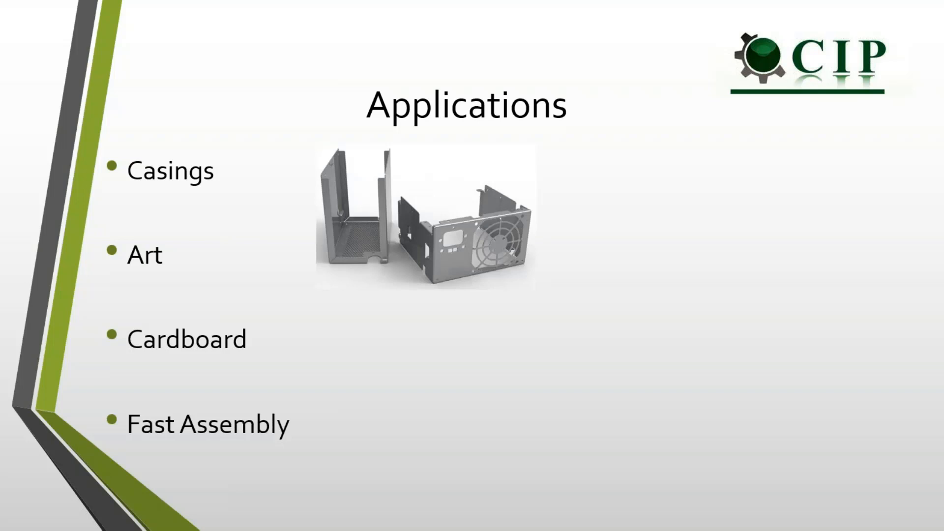
key("Right")
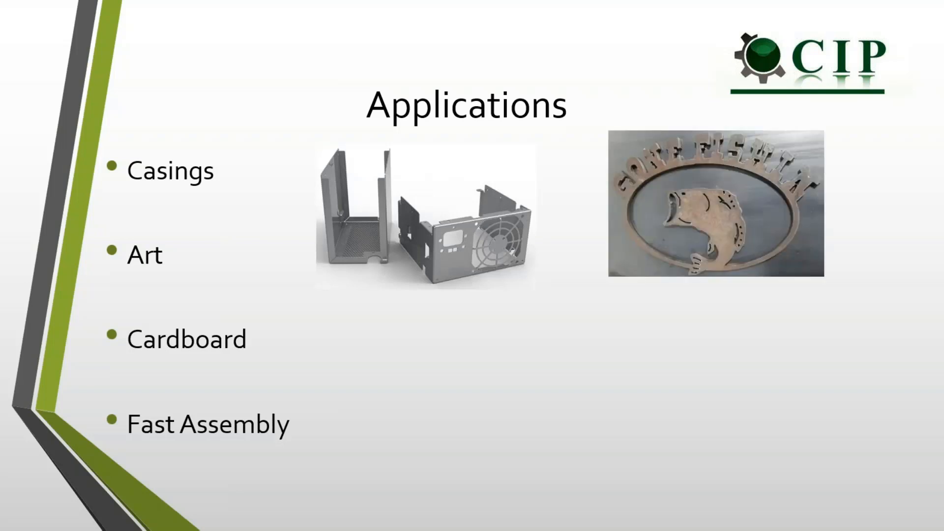